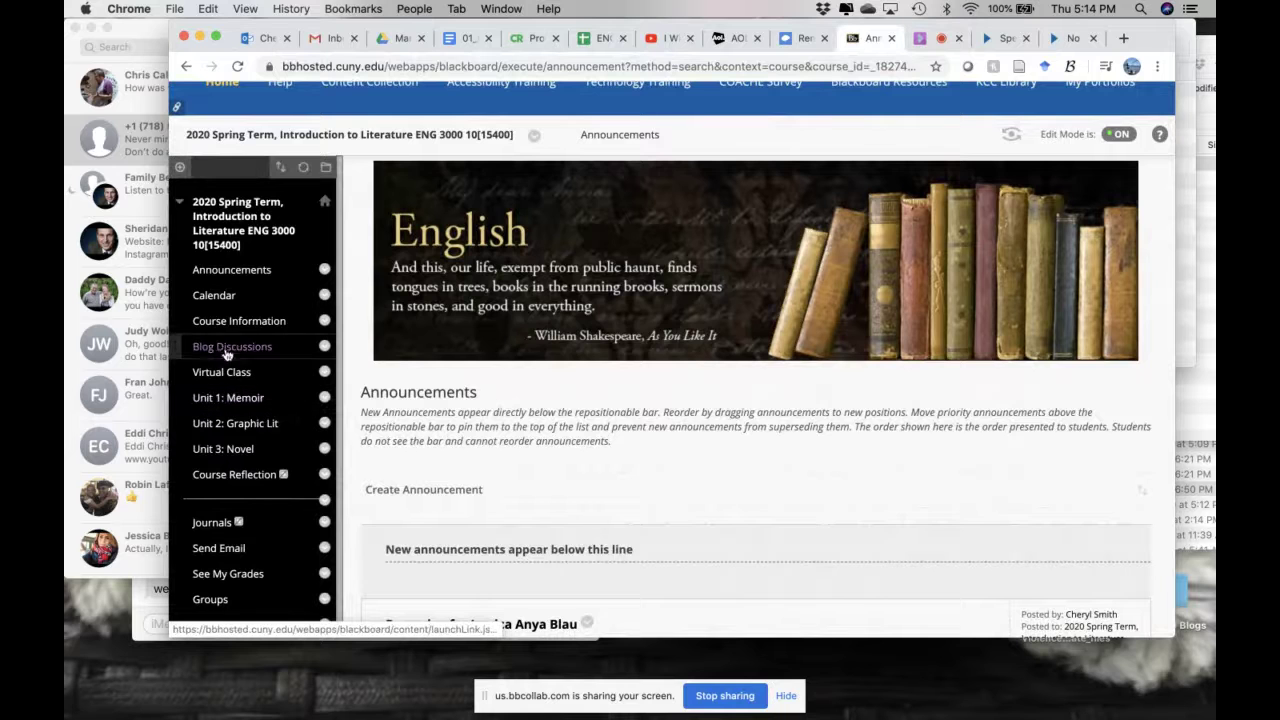
# Open the closed "[Y] Unexpected Spy: From Bullied to the CIA" blog from the course's blog discussions and view its instructions and entry
pyautogui.click(232, 346)
pyautogui.scroll(-3, 810, 410)
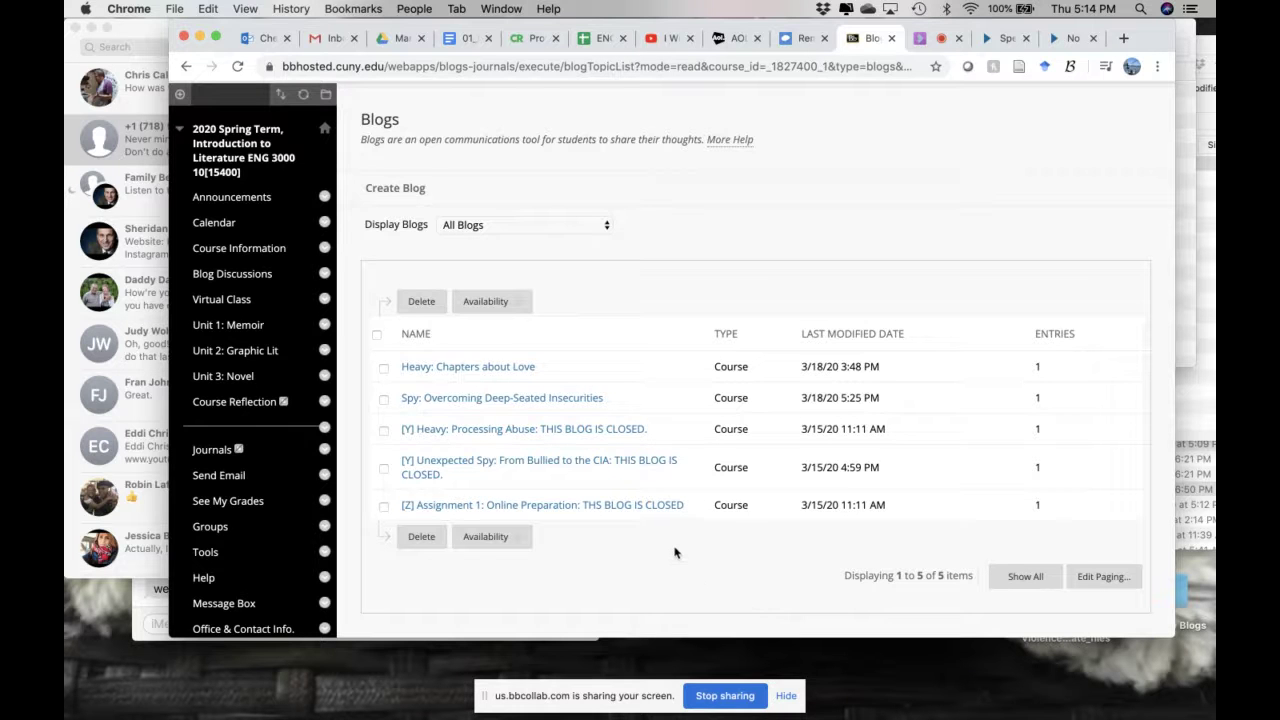
pyautogui.click(585, 467)
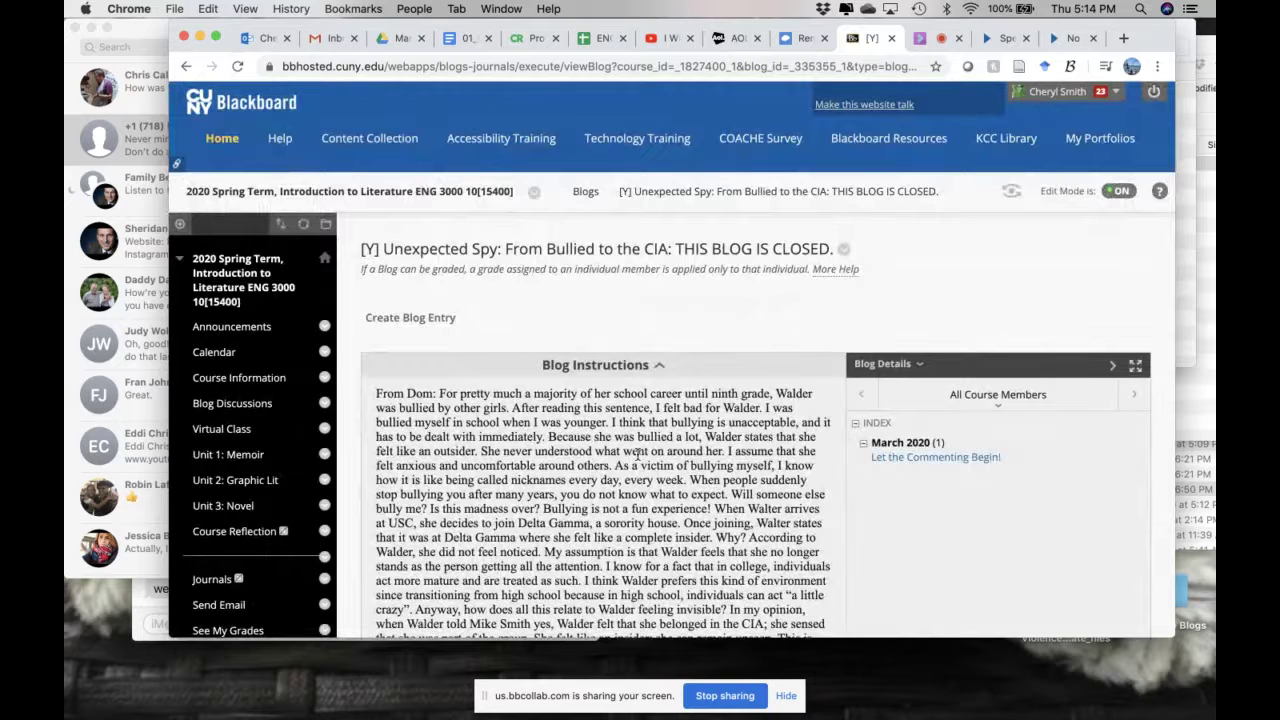
pyautogui.scroll(-3, 636, 455)
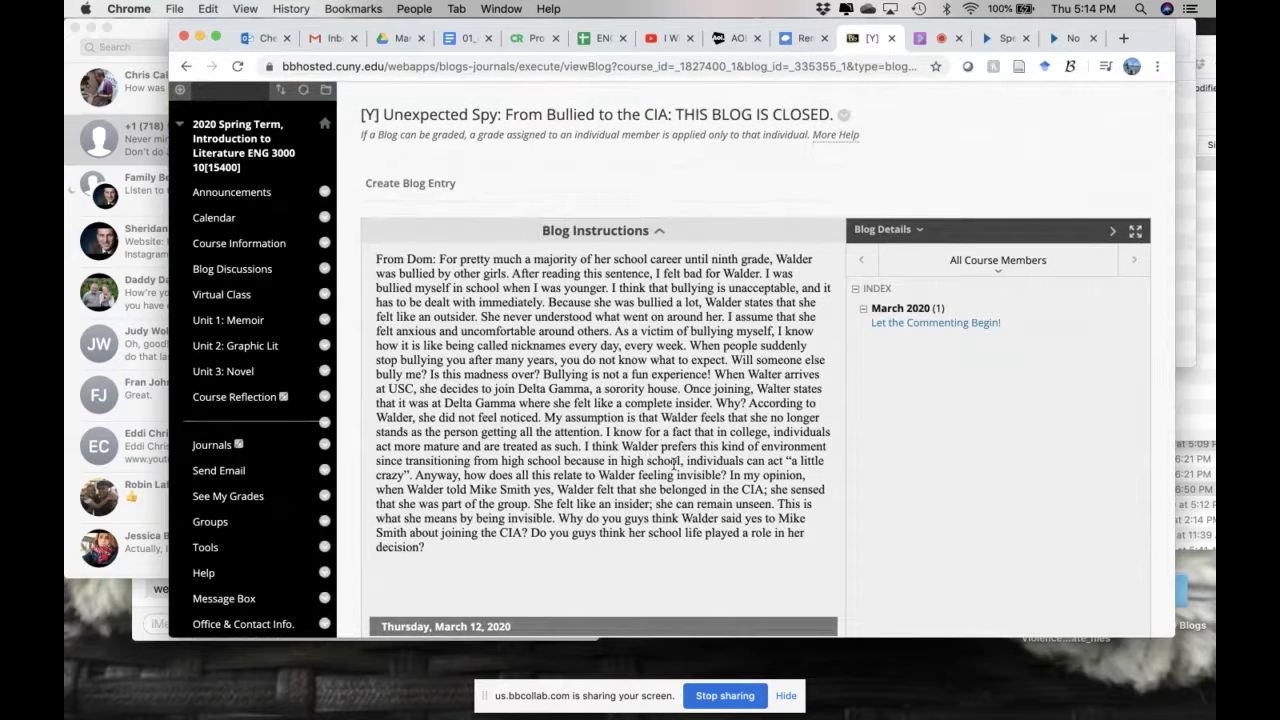
pyautogui.scroll(-10, 664, 518)
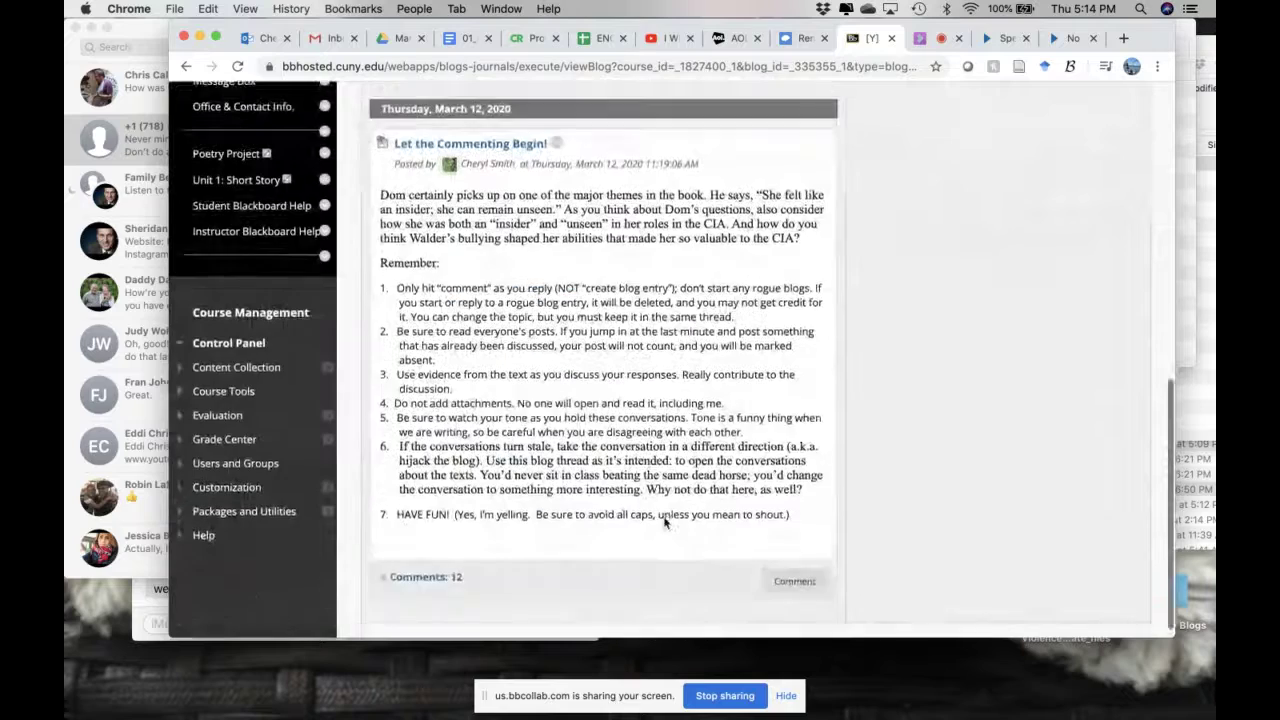
# Expand the comments under the "Let the Commenting Begin!" entry and read through the whole thread
pyautogui.click(440, 564)
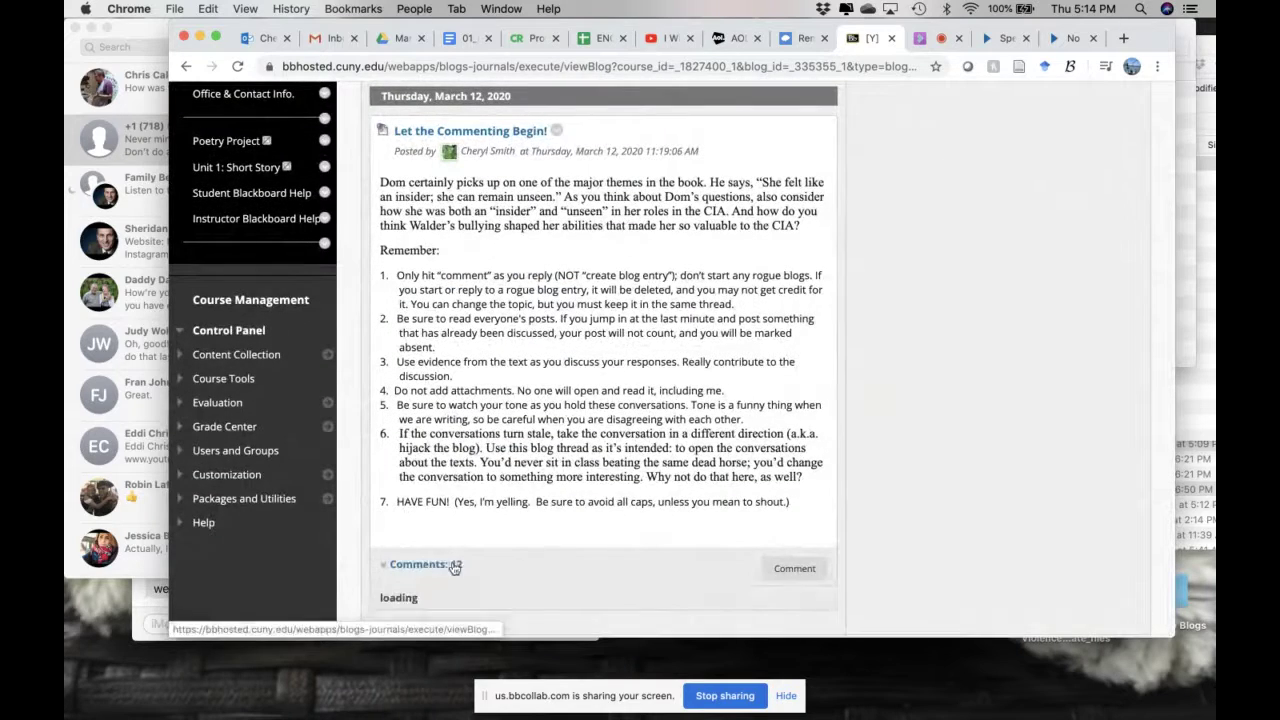
pyautogui.scroll(-15, 650, 553)
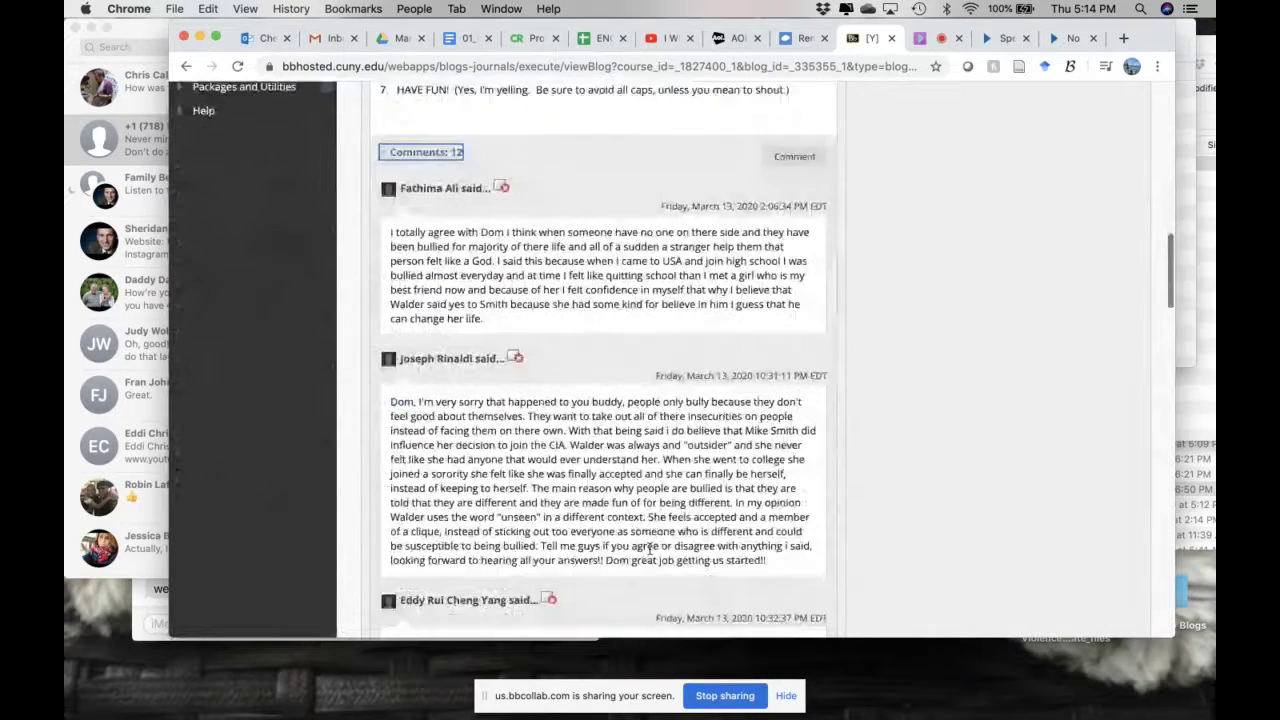
pyautogui.scroll(-17, 650, 549)
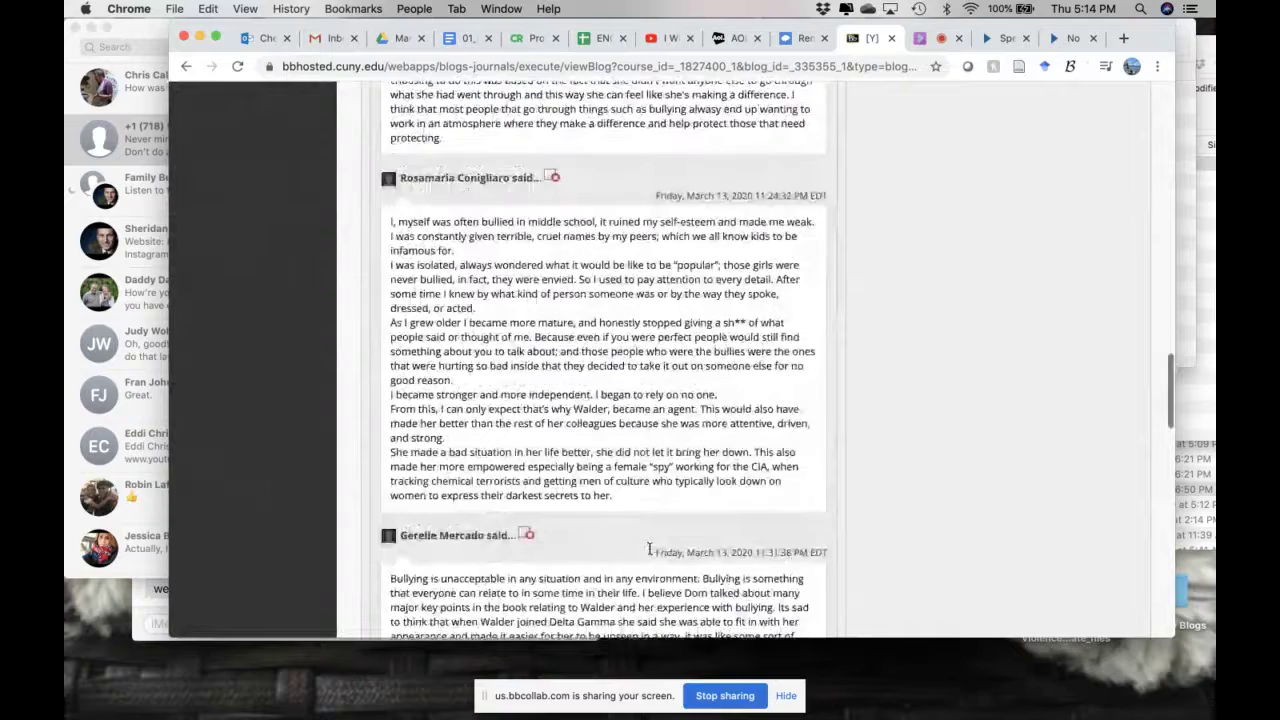
pyautogui.scroll(-18, 650, 549)
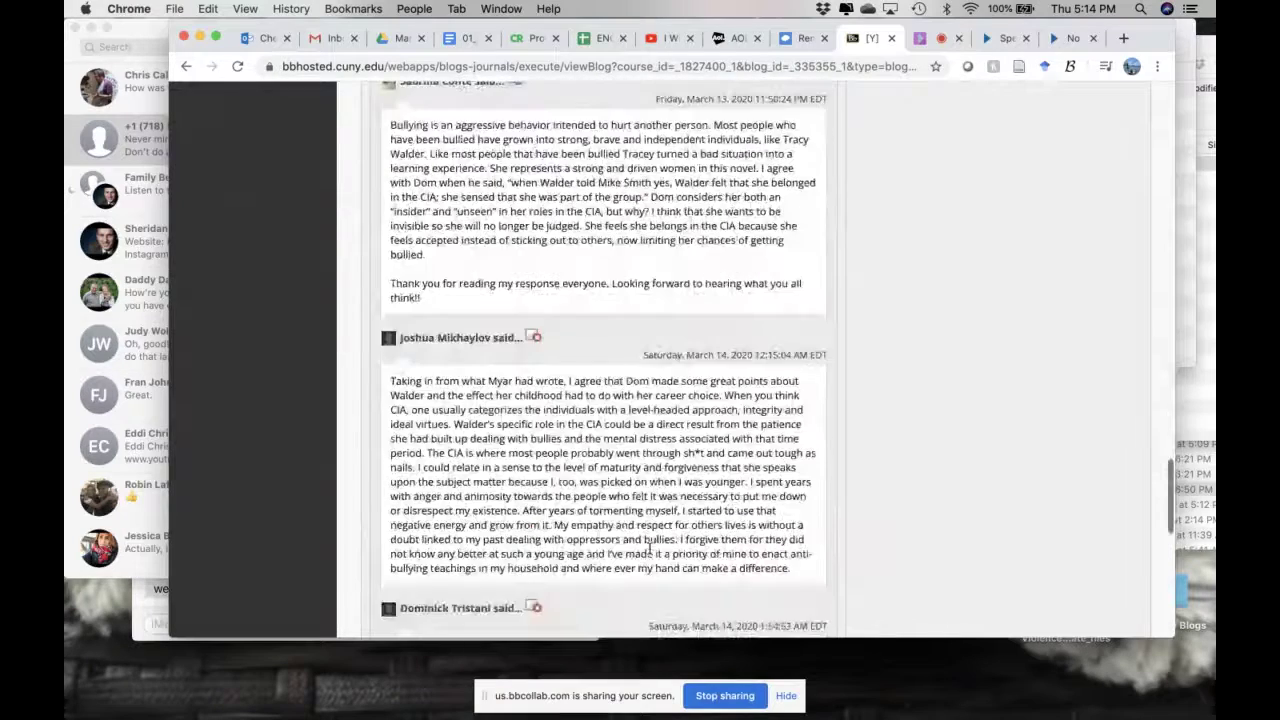
pyautogui.scroll(-10, 650, 553)
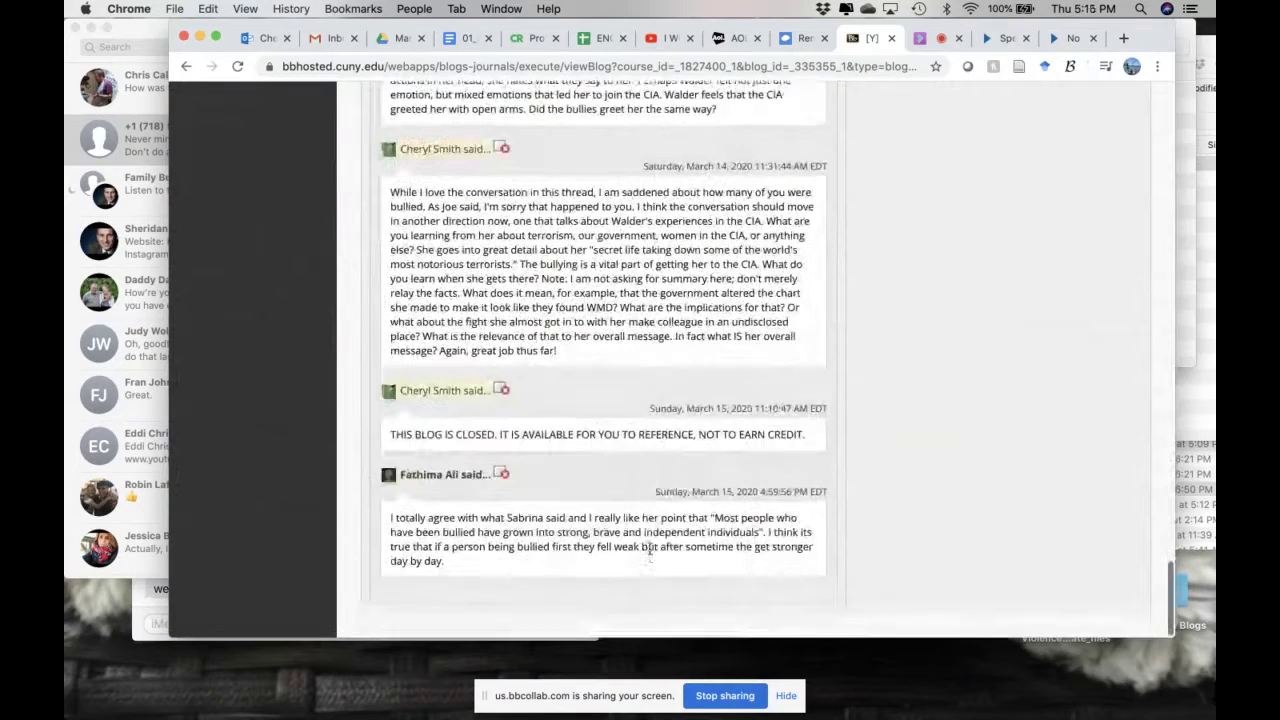
pyautogui.scroll(20, 650, 549)
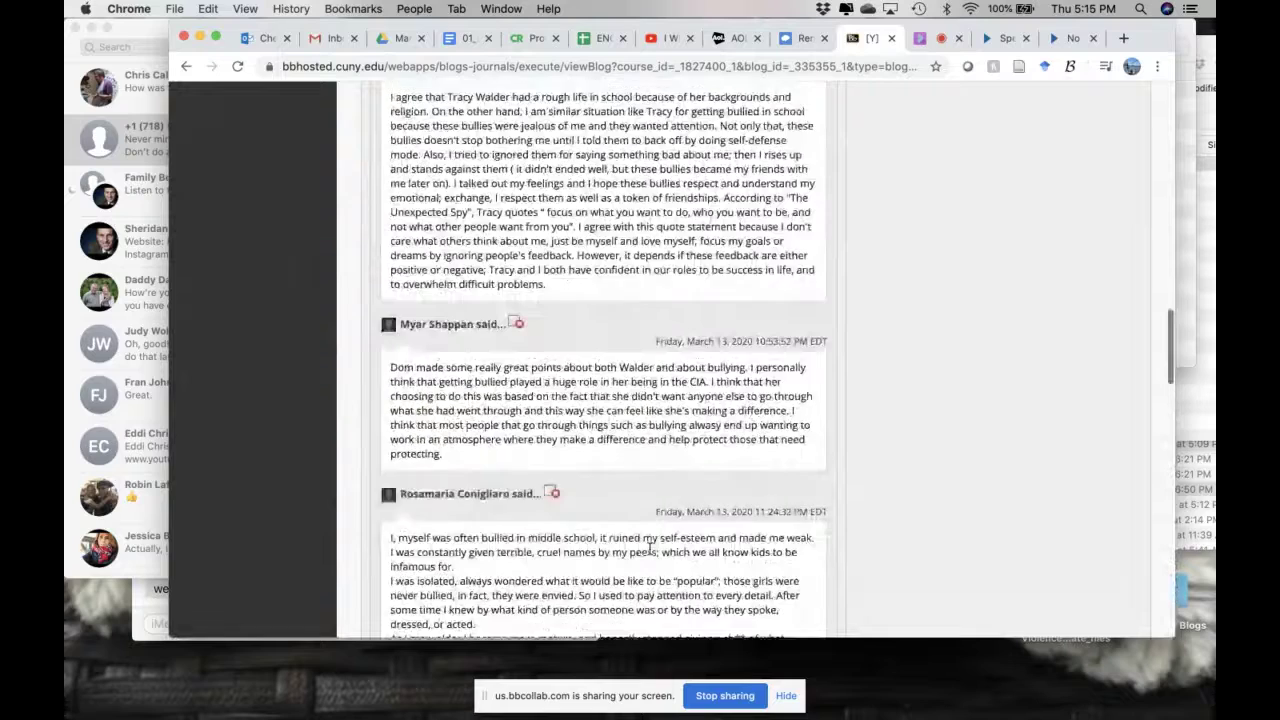
pyautogui.scroll(20, 650, 553)
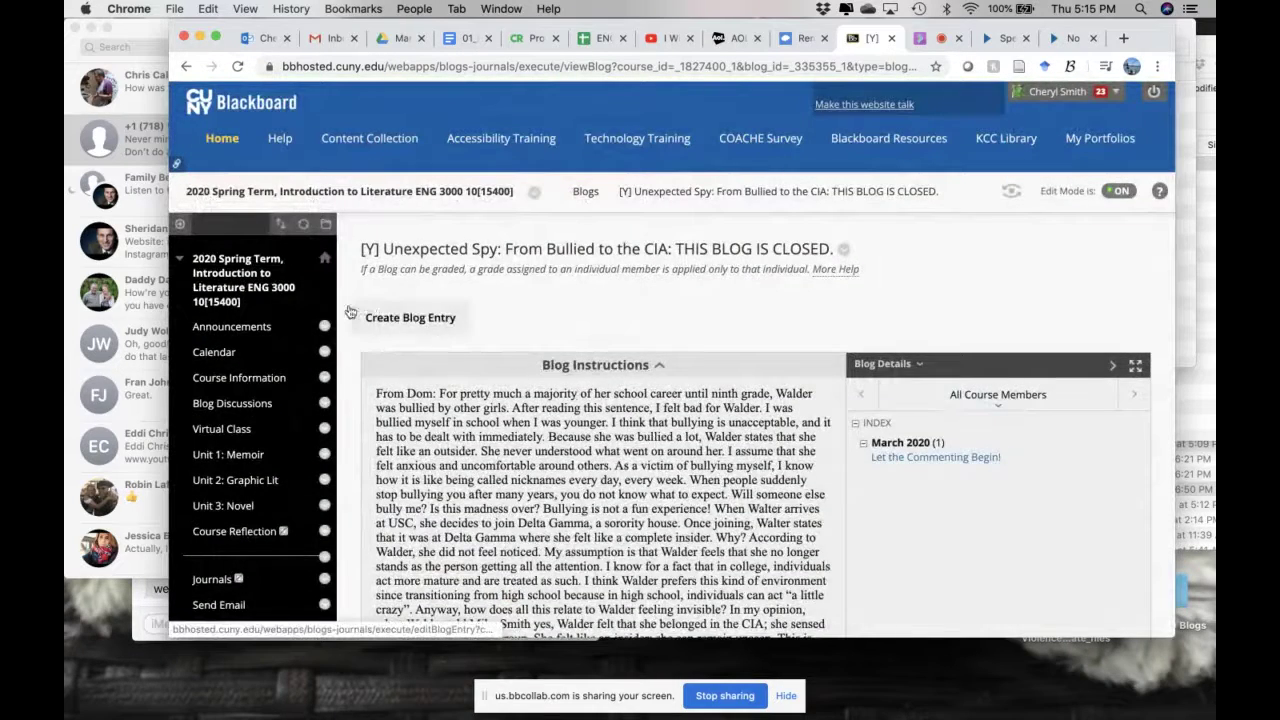
pyautogui.scroll(-20, 455, 419)
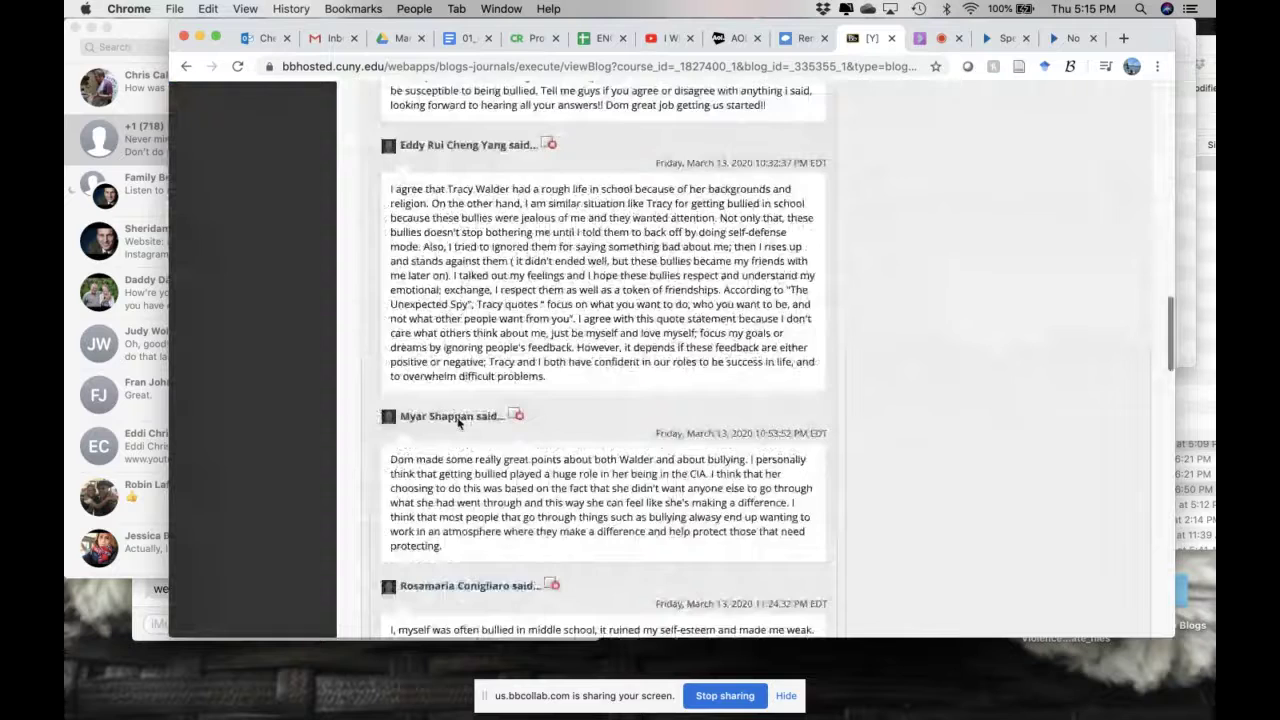
pyautogui.scroll(-15, 459, 423)
pyautogui.scroll(-20, 459, 423)
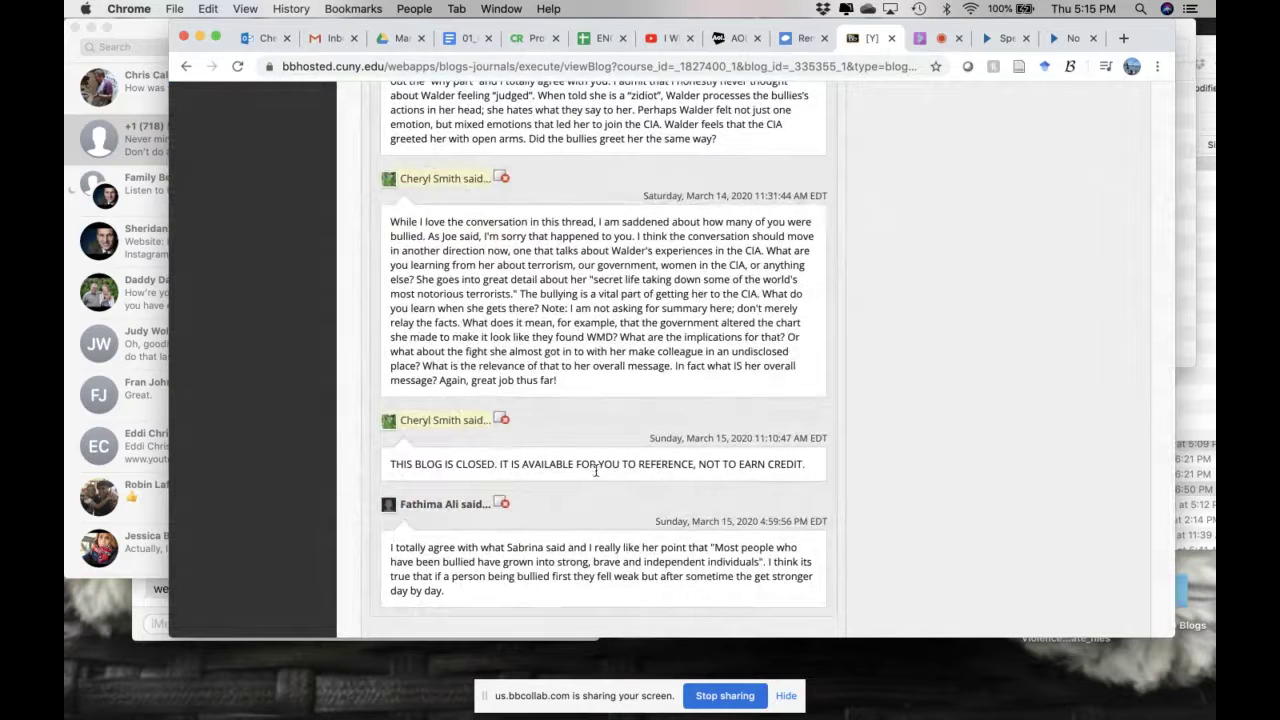
pyautogui.scroll(15, 598, 337)
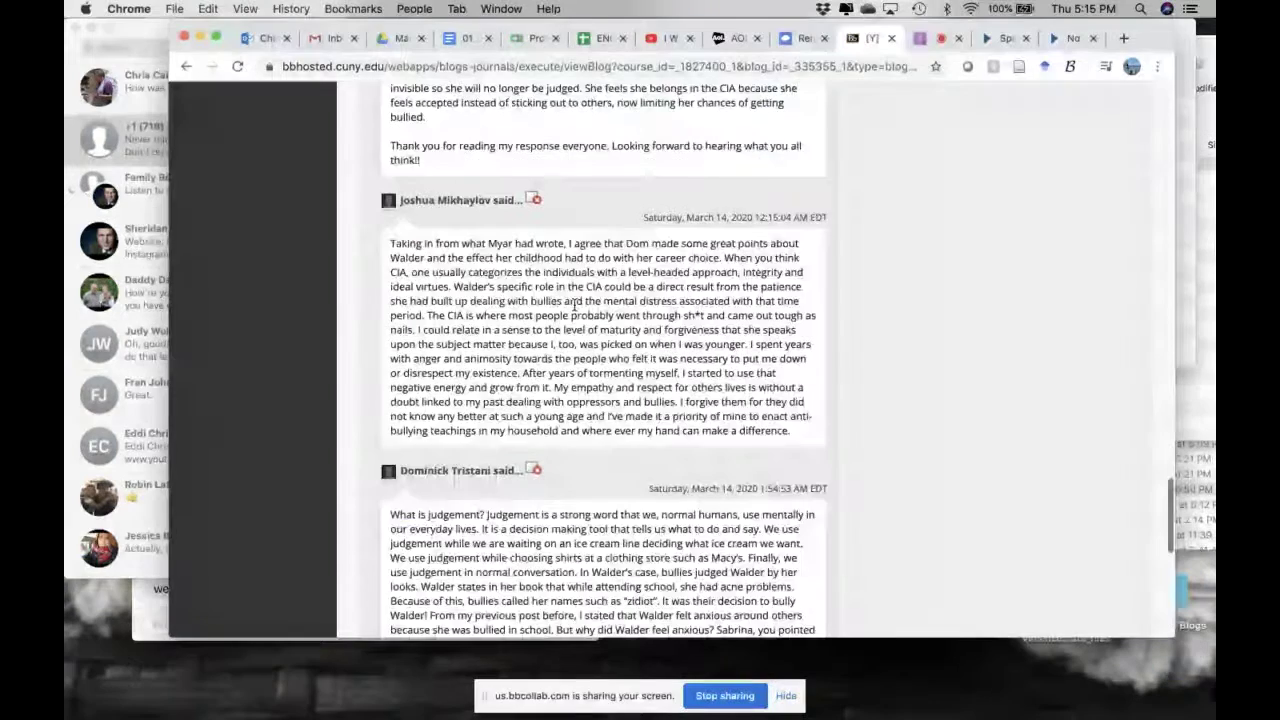
pyautogui.scroll(20, 575, 305)
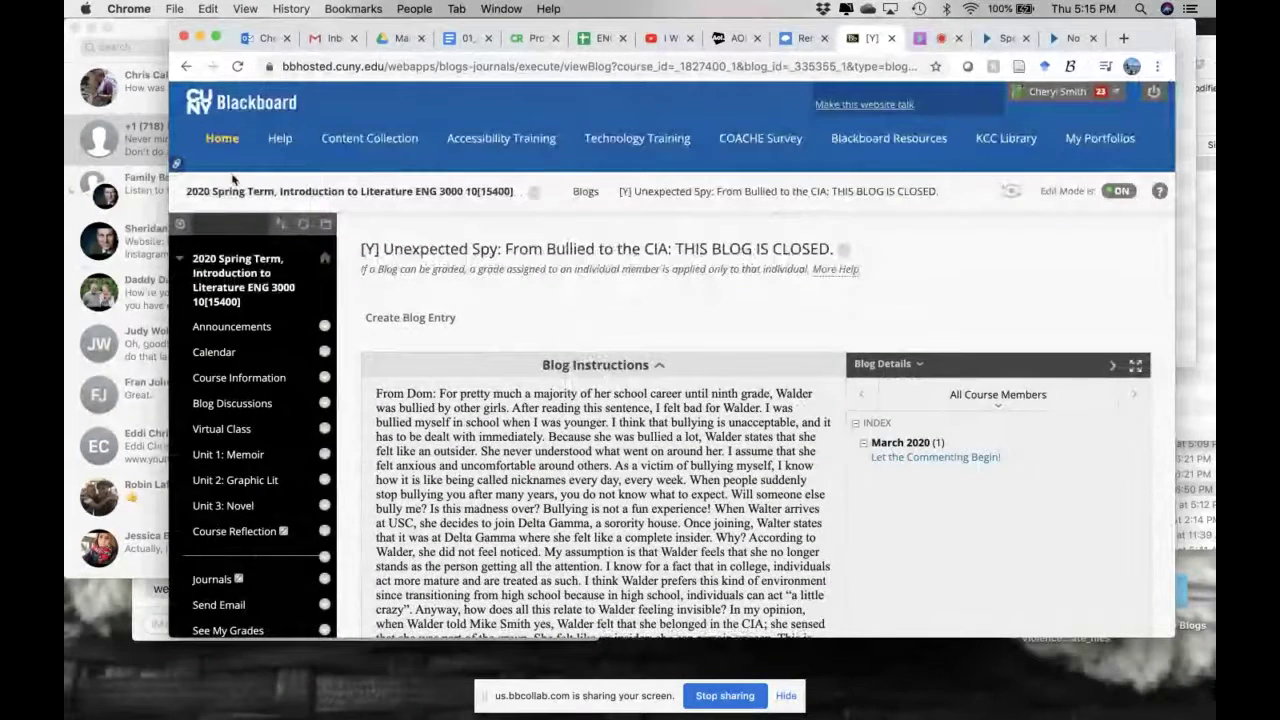
# Go to the KCC Comp Faculty Lounge organization and open its "Blog/vlog your experience" blog list
pyautogui.click(222, 141)
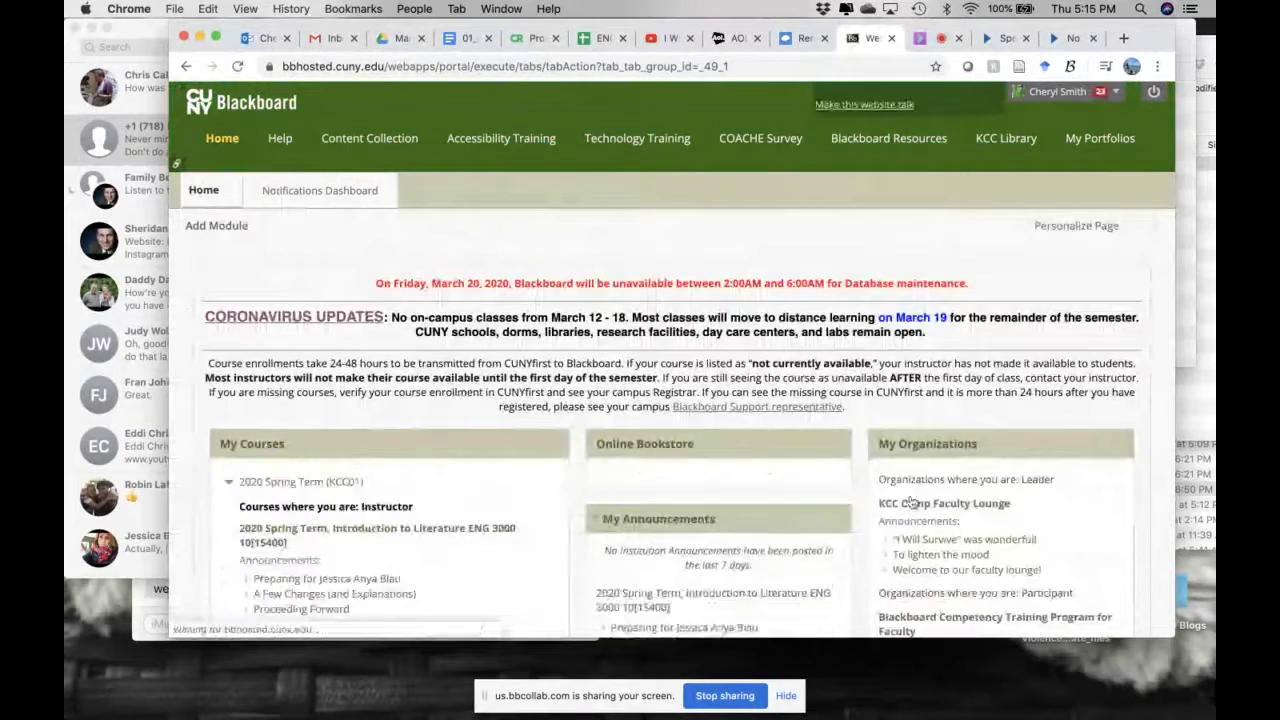
pyautogui.click(926, 506)
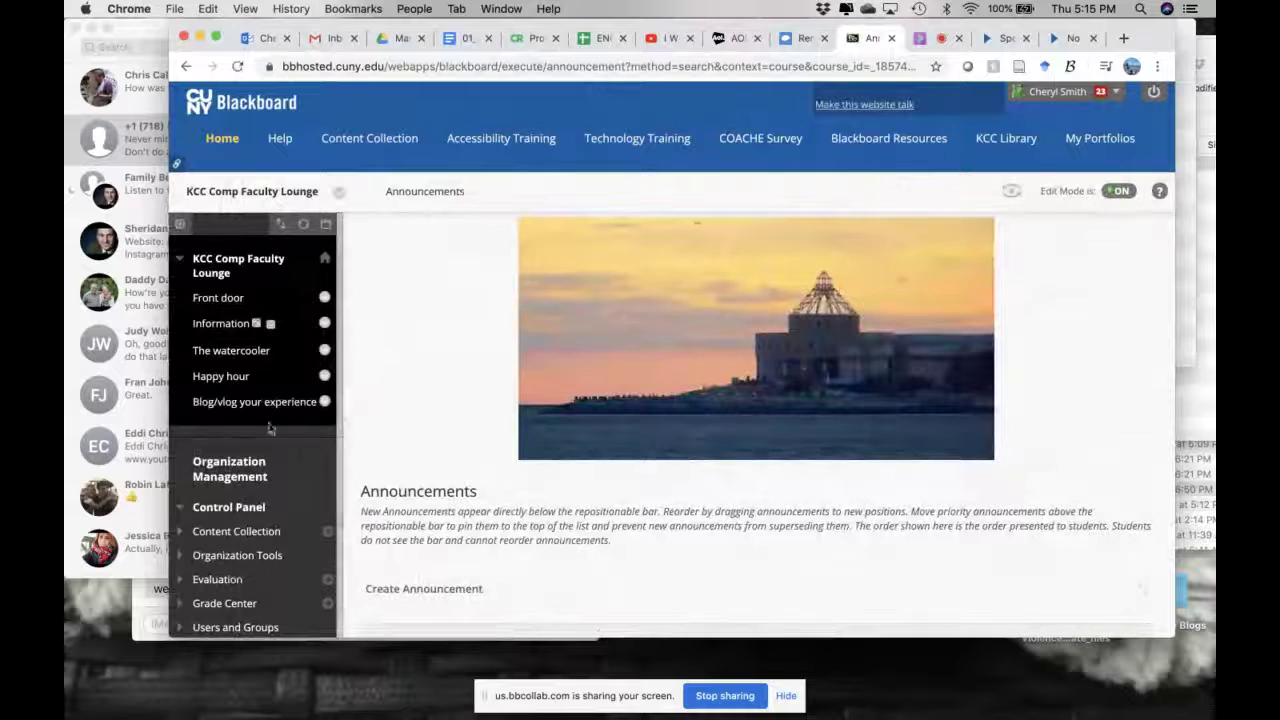
pyautogui.click(240, 403)
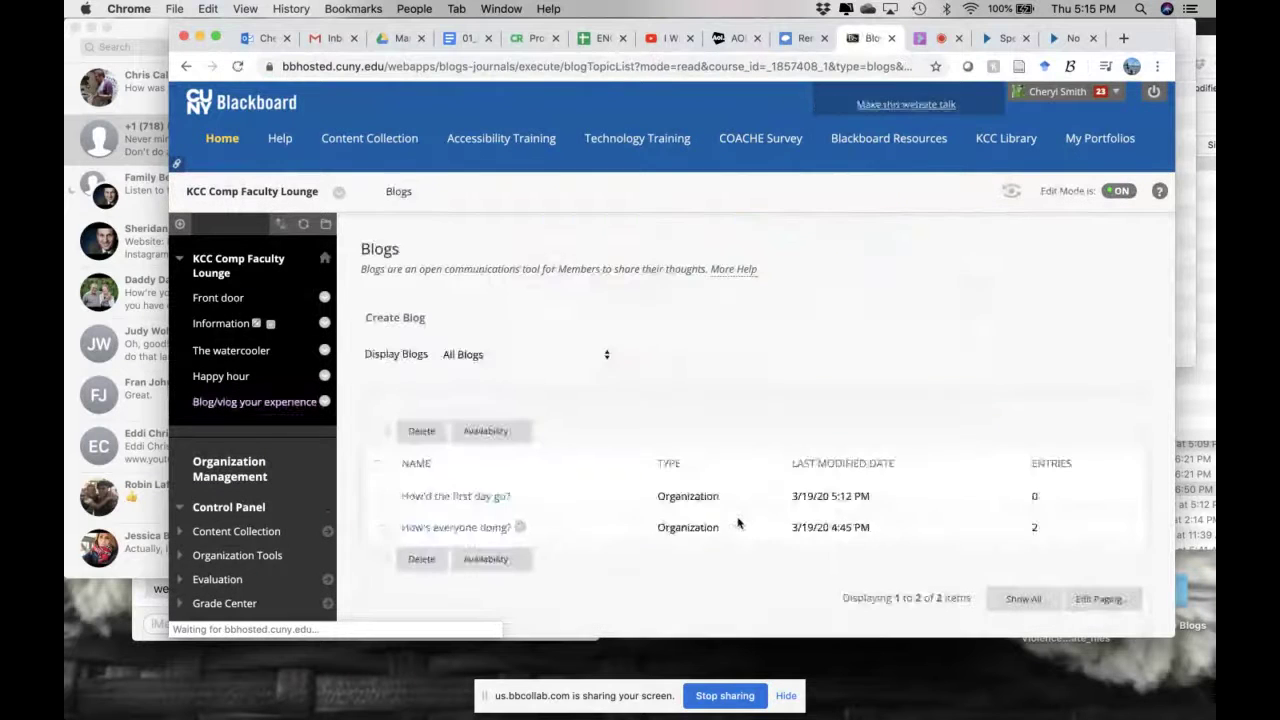
pyautogui.scroll(-2, 738, 524)
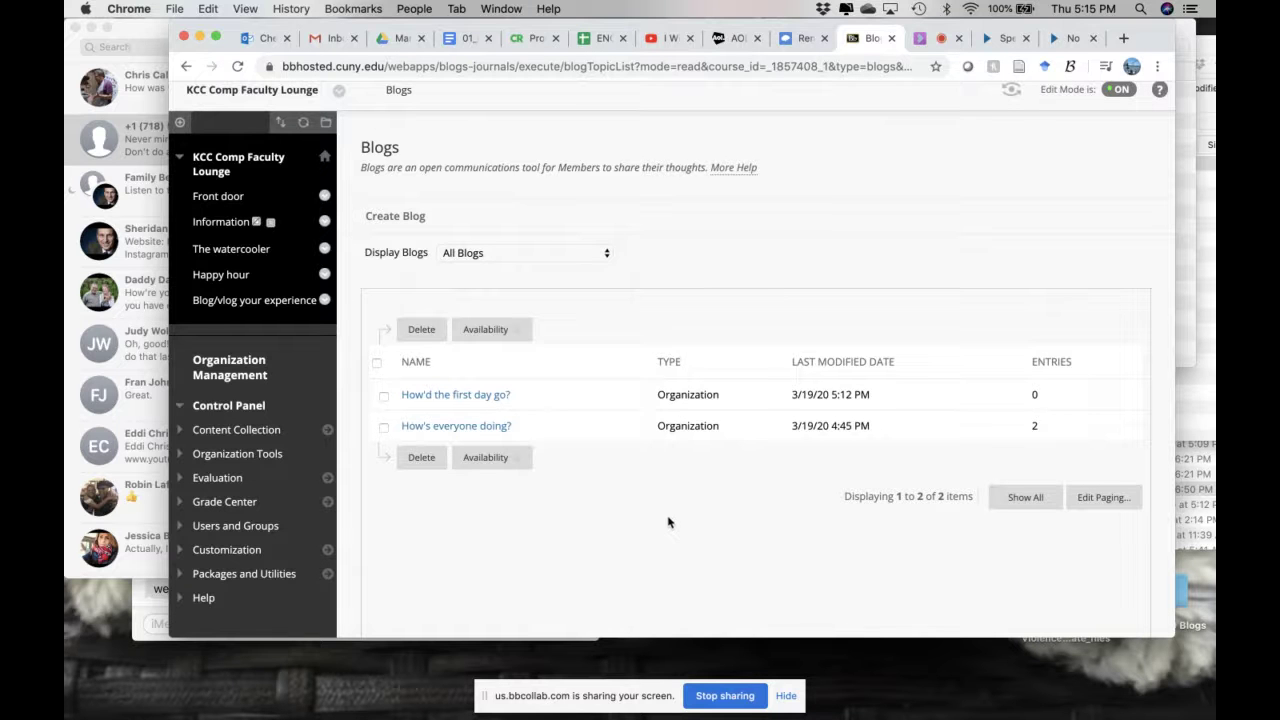
# Open the "How's everyone doing?" blog and review its "Do not do this!" and "Next," entries
pyautogui.click(450, 425)
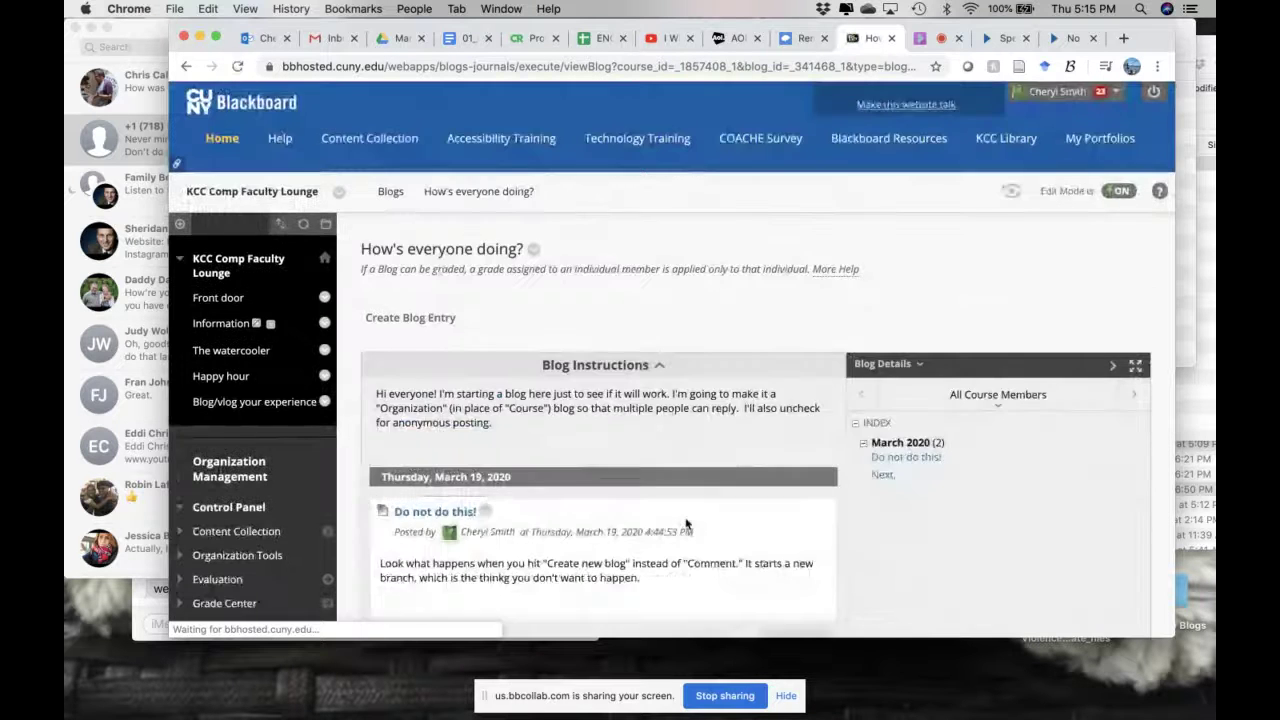
pyautogui.scroll(-5, 686, 524)
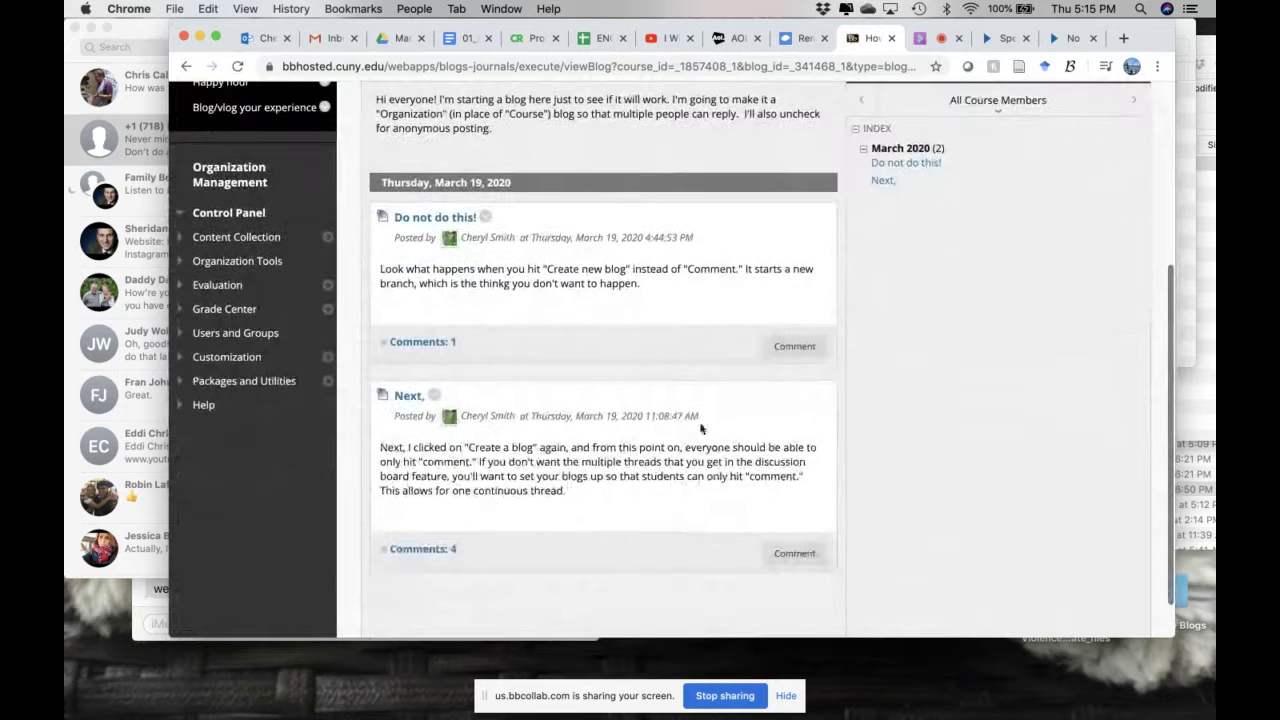
pyautogui.scroll(2, 627, 250)
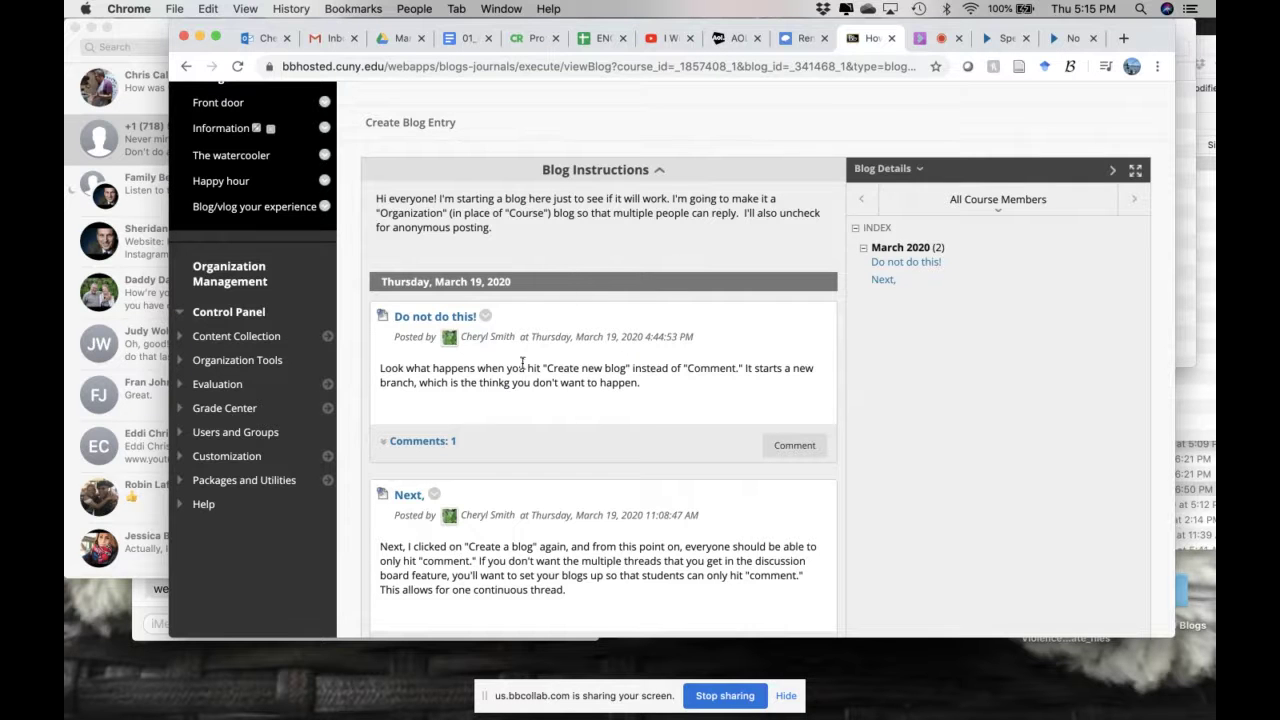
pyautogui.scroll(-1, 565, 340)
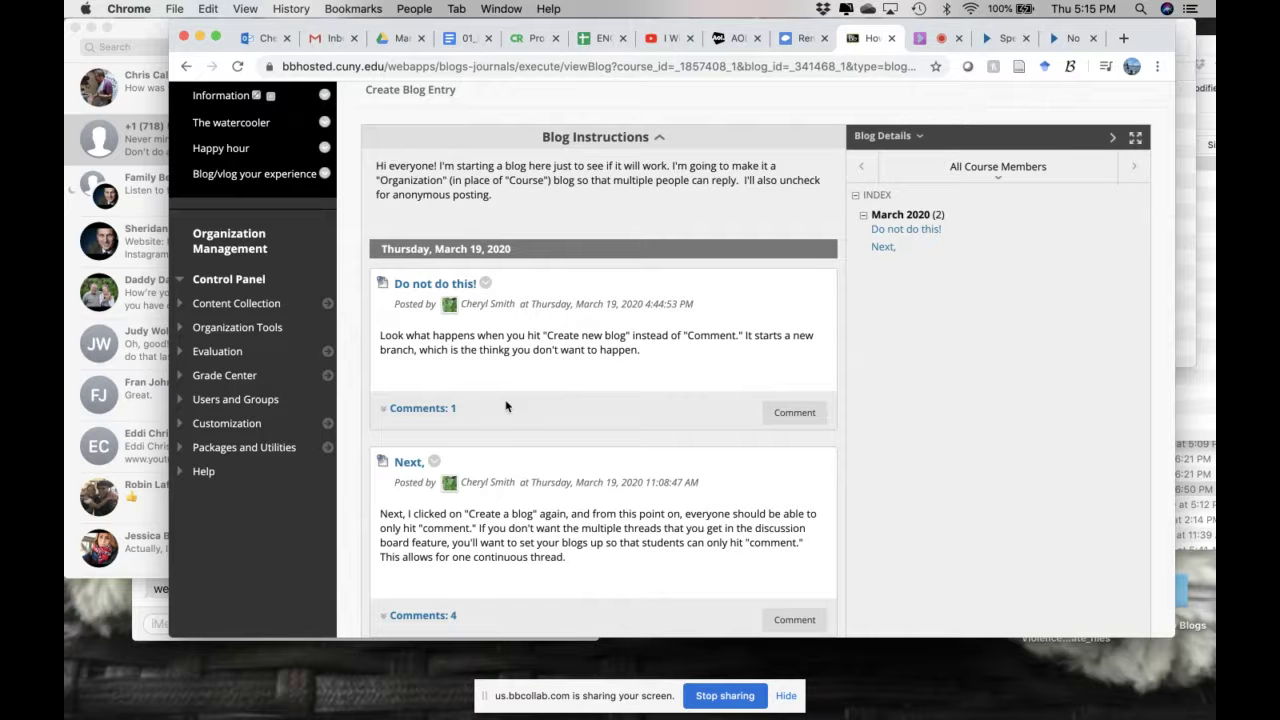
# Expand the comments under both entries of the "How's everyone doing?" blog and compare the separate threads
pyautogui.click(418, 408)
pyautogui.scroll(-3, 590, 443)
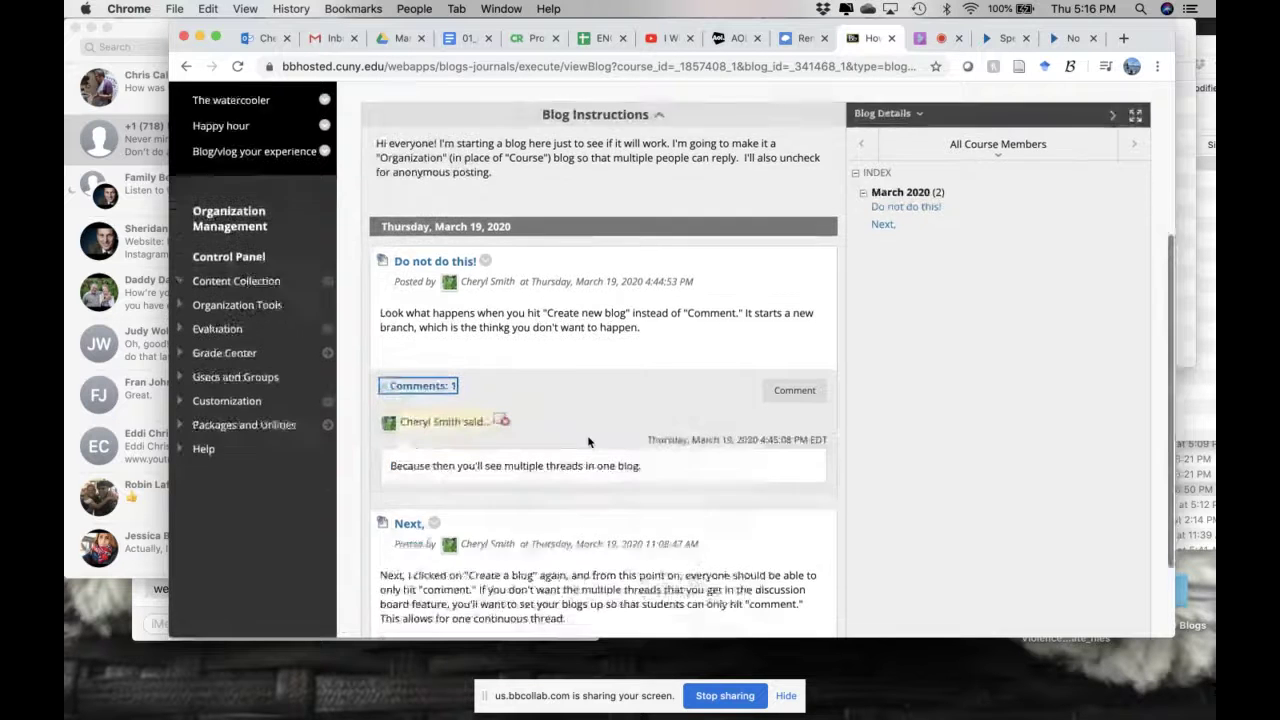
pyautogui.click(418, 562)
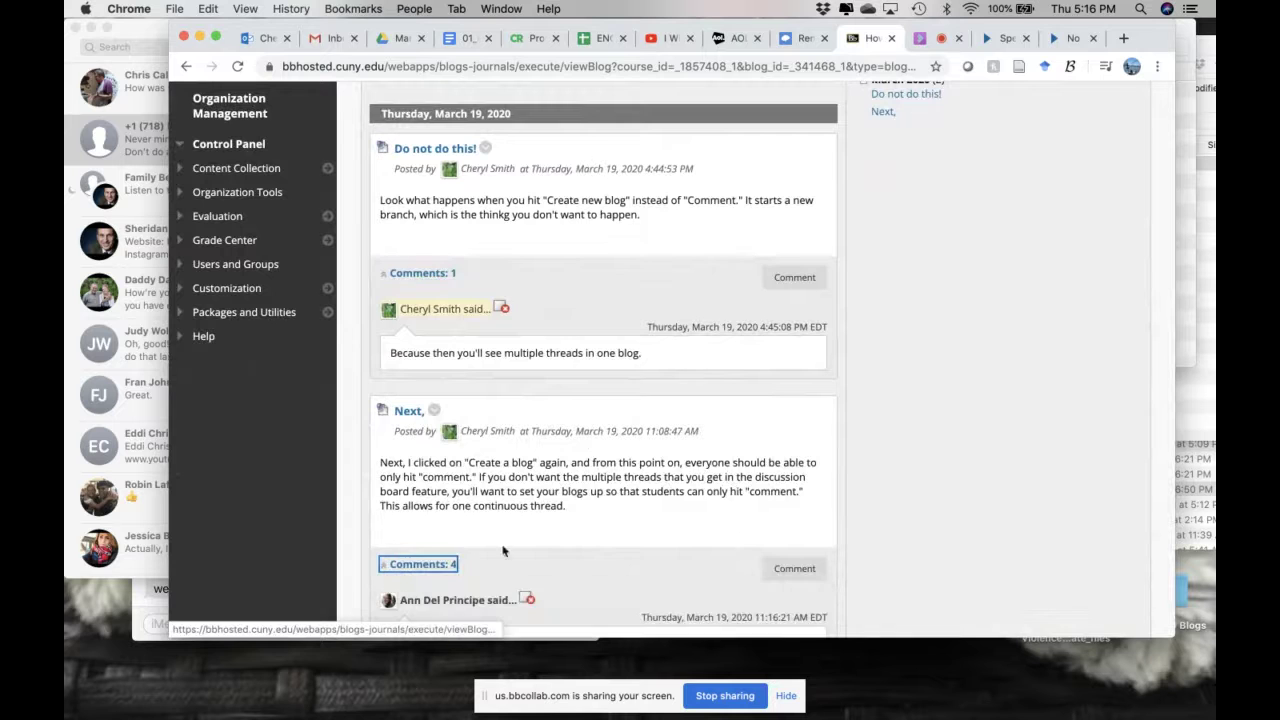
pyautogui.scroll(-5, 578, 515)
pyautogui.scroll(4, 578, 515)
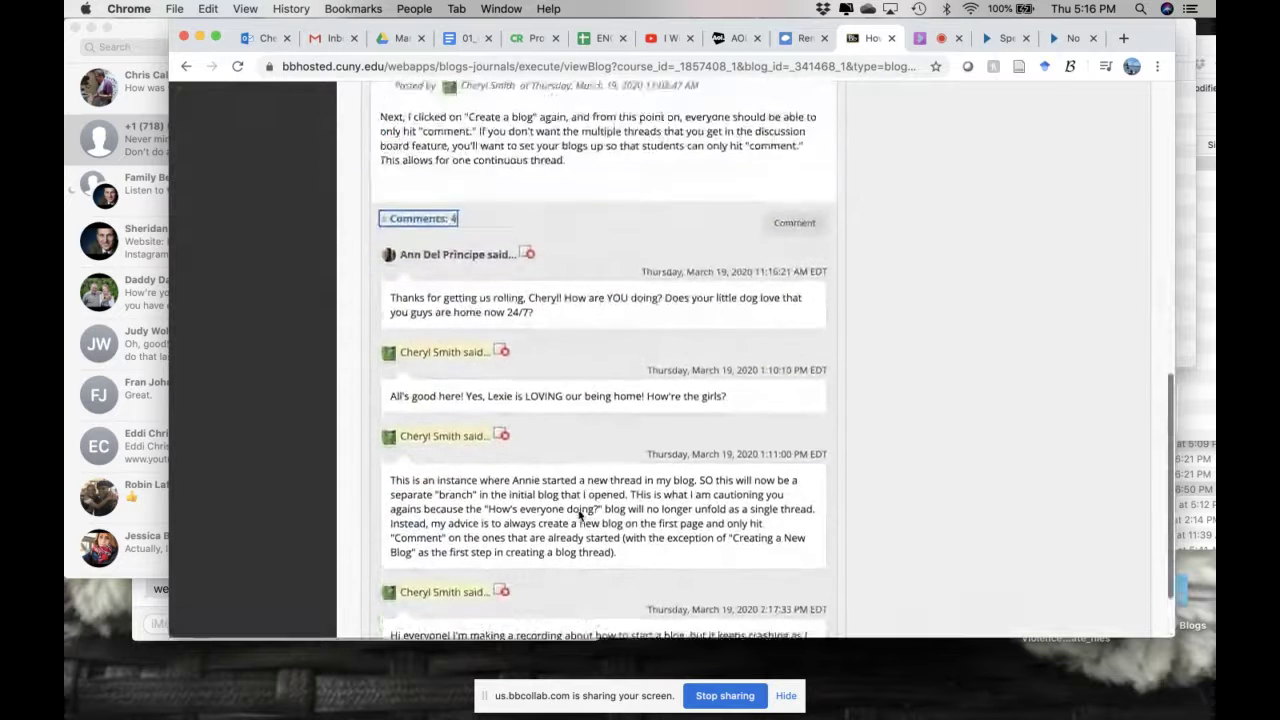
pyautogui.scroll(8, 578, 515)
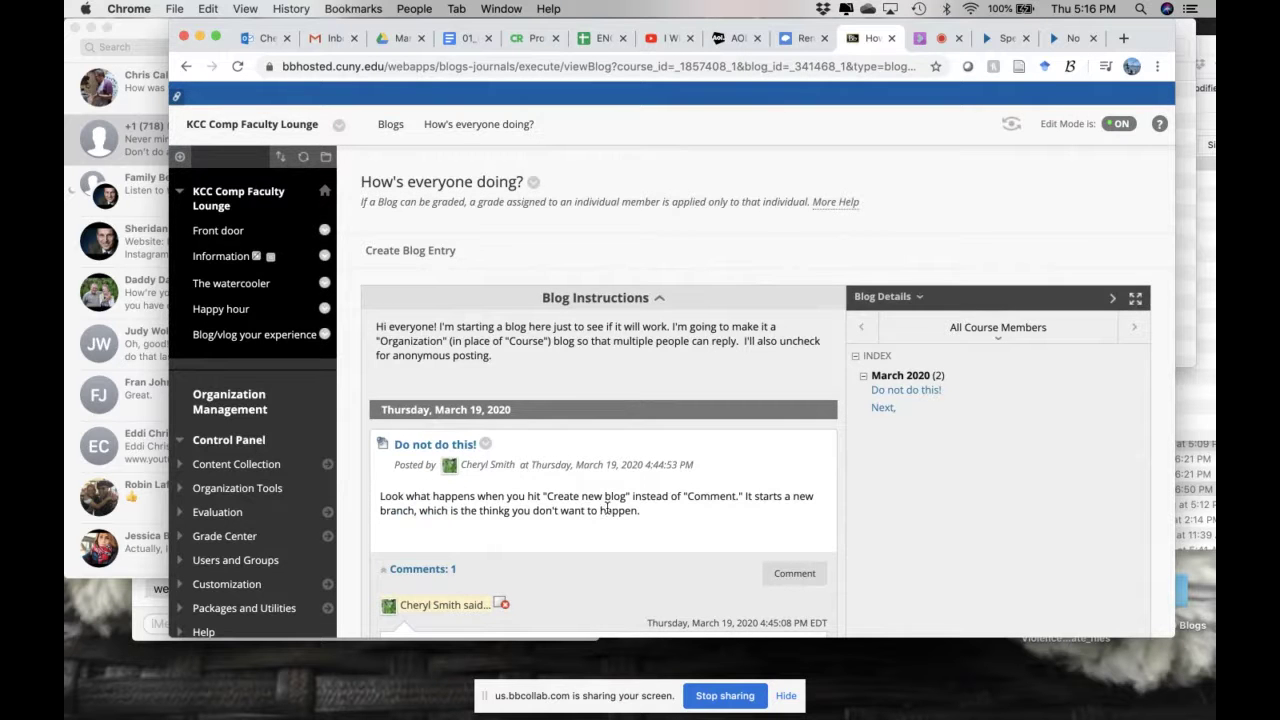
pyautogui.scroll(-15, 607, 510)
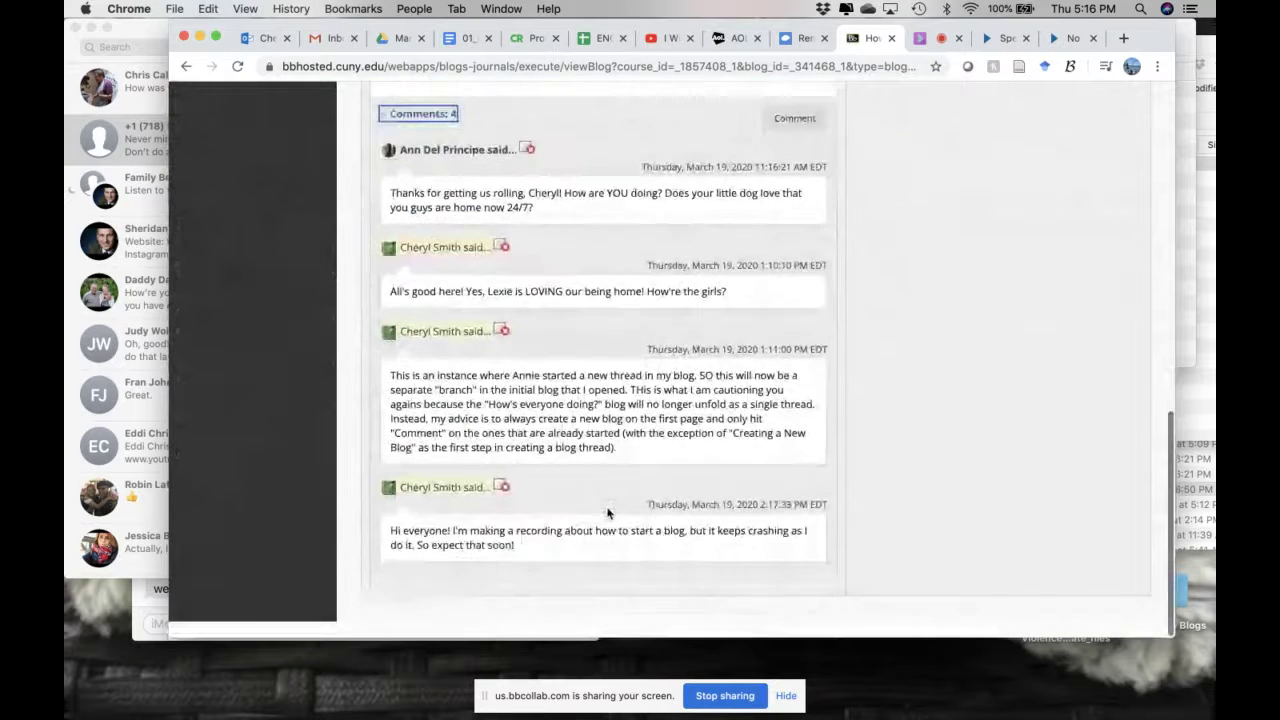
pyautogui.scroll(15, 607, 512)
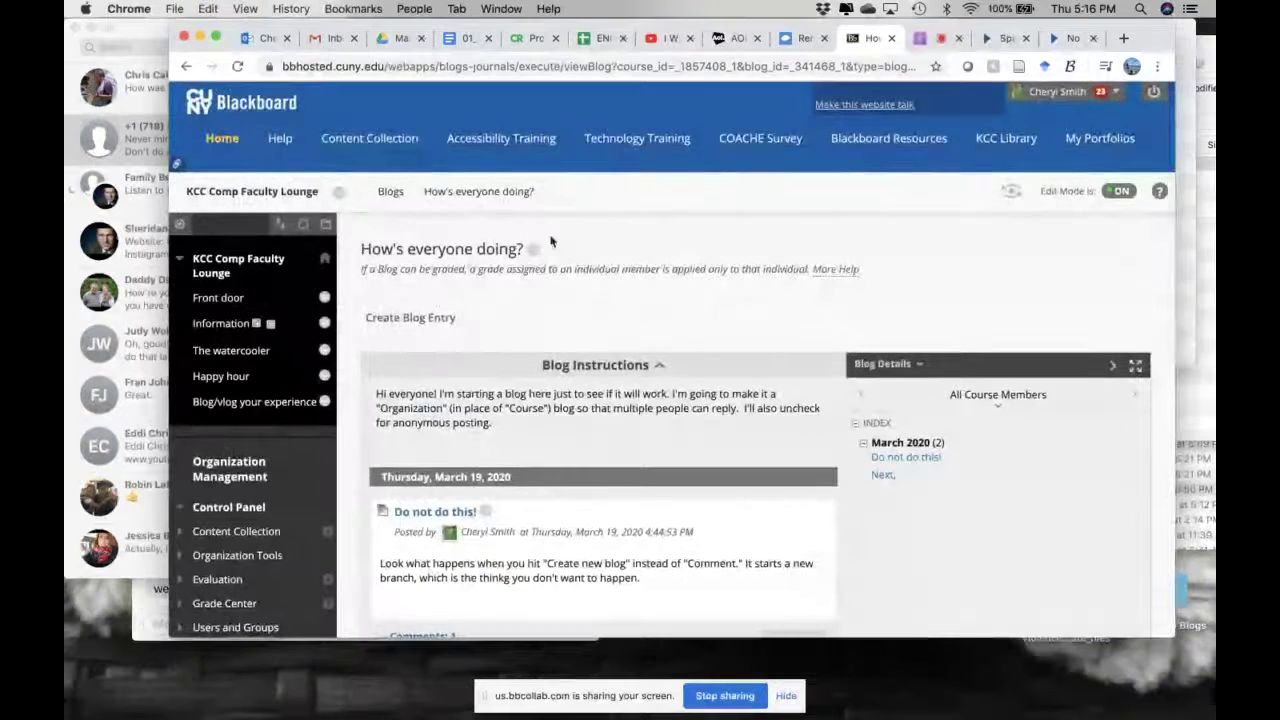
# Return to the Faculty Lounge blog list and open the "How'd the first day go?" blog
pyautogui.click(222, 403)
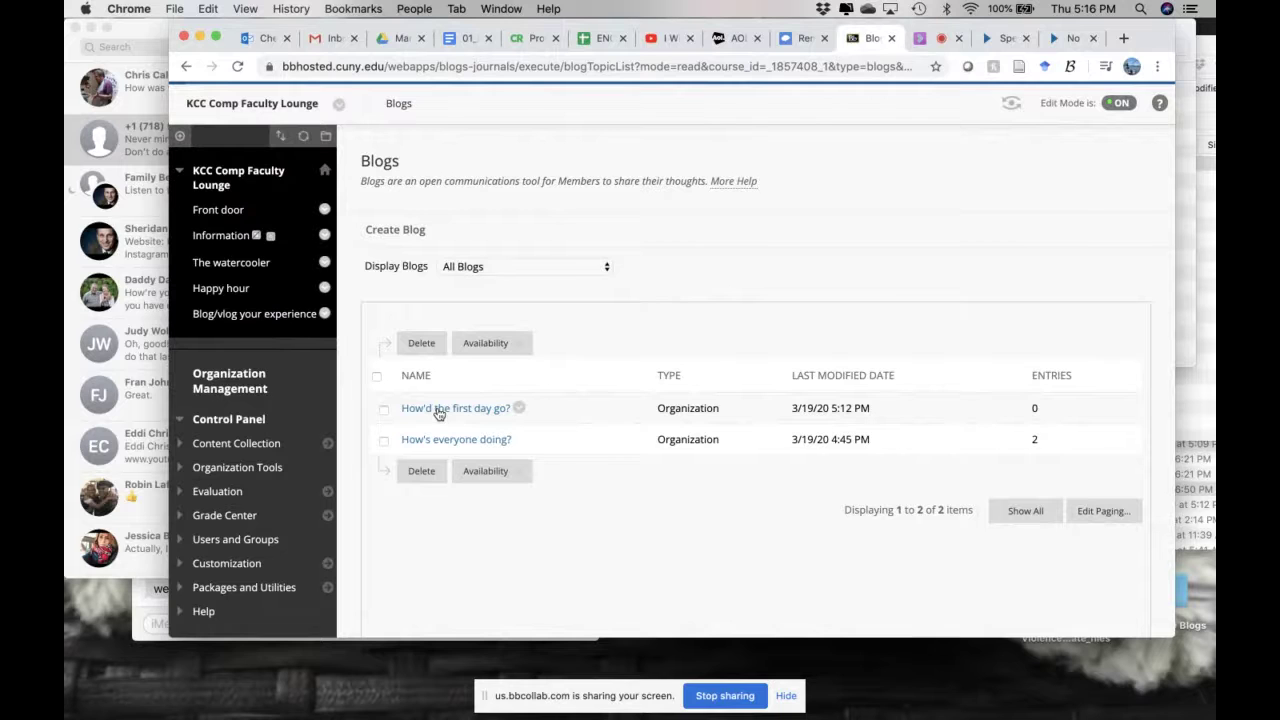
pyautogui.click(438, 410)
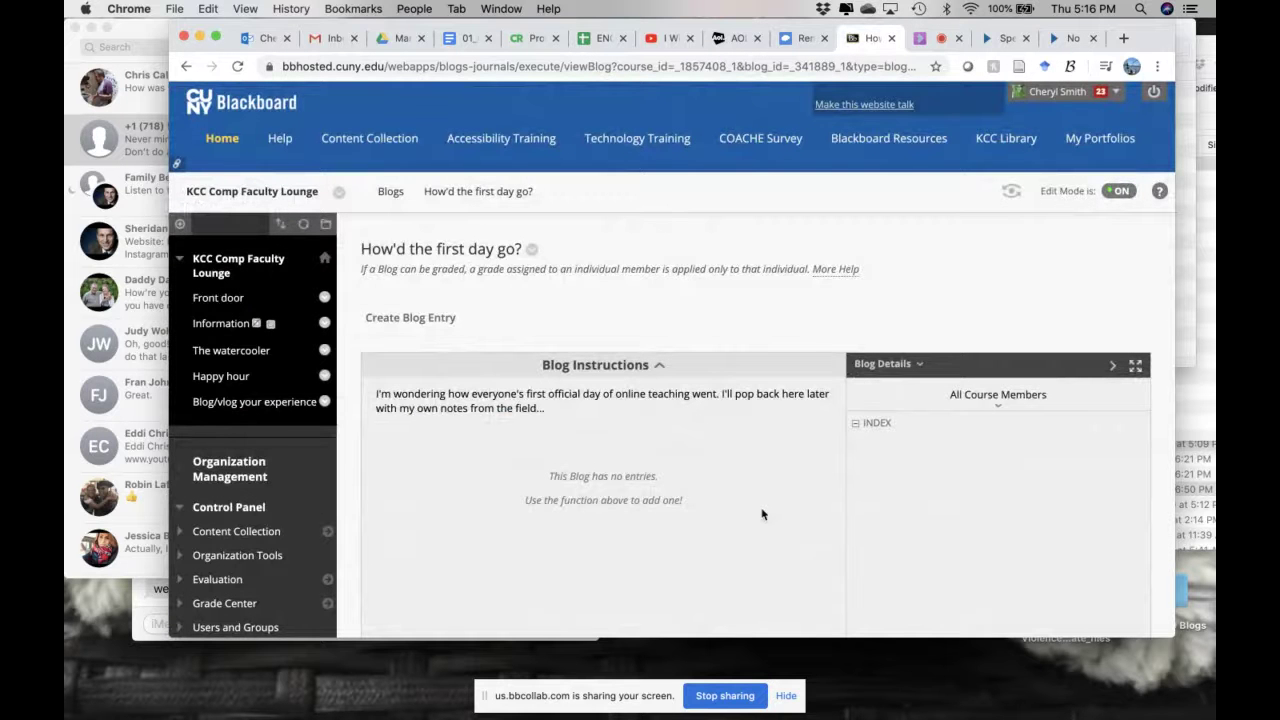
pyautogui.scroll(-5, 763, 519)
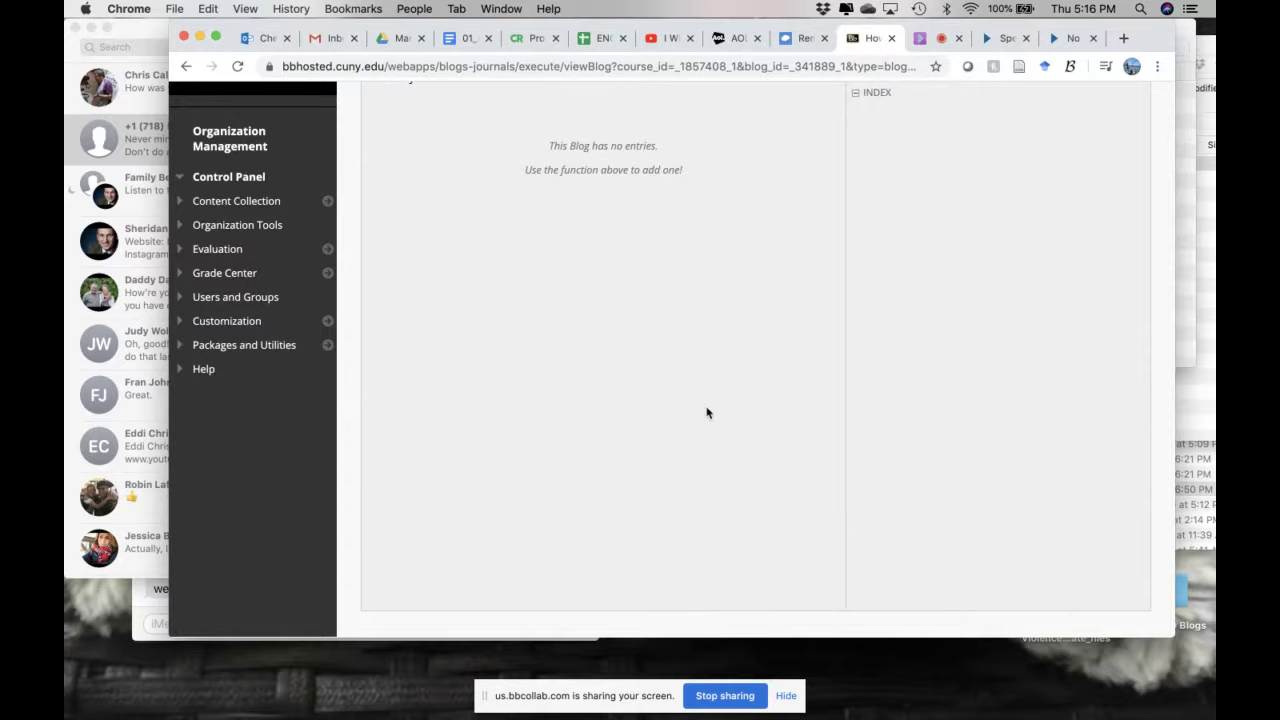
pyautogui.scroll(5, 676, 354)
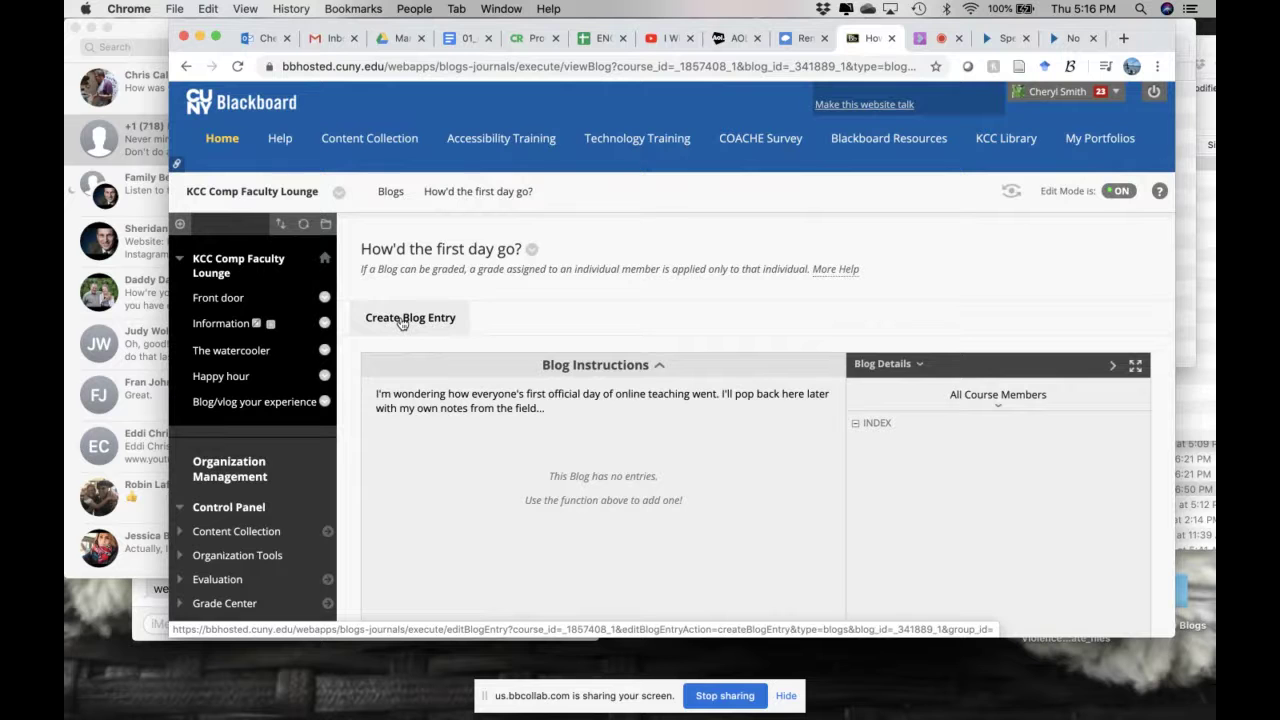
# Start a new entry in the "How'd the first day go?" blog and title it 'Be Sure to hit "Comment" below'
pyautogui.click(401, 319)
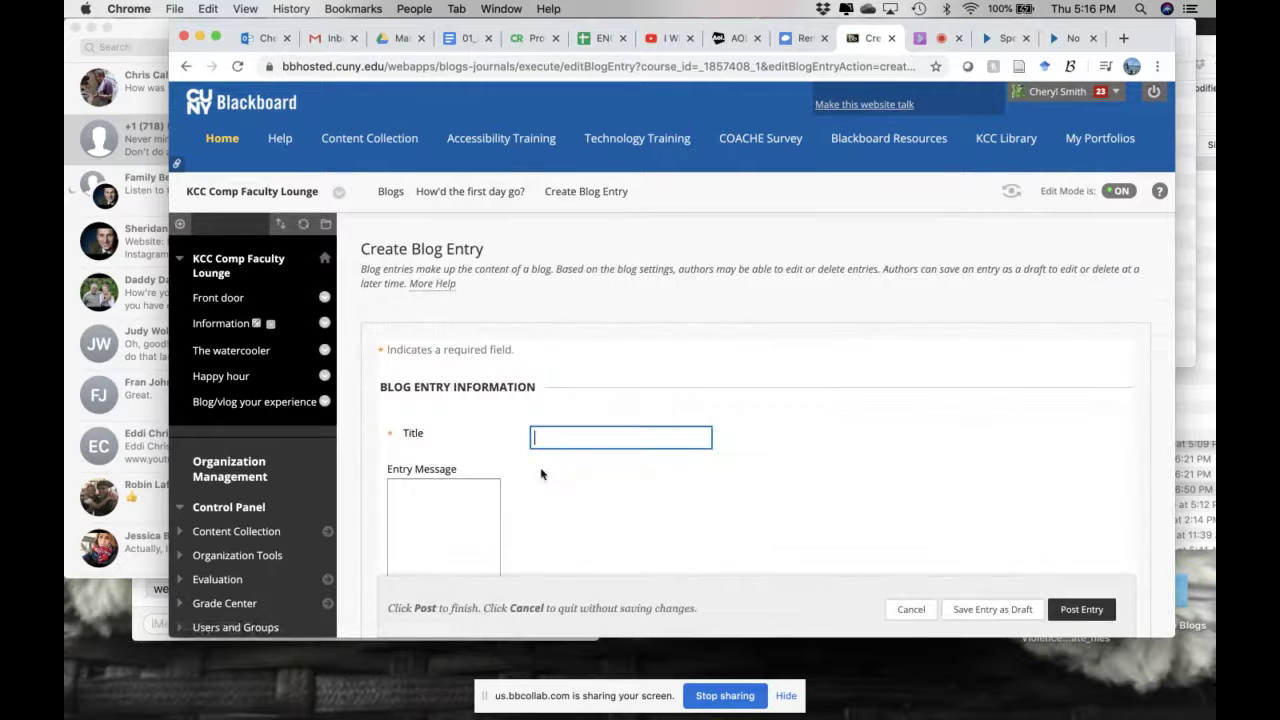
pyautogui.click(547, 438)
pyautogui.write('Be Sure to hit "Comment" below')
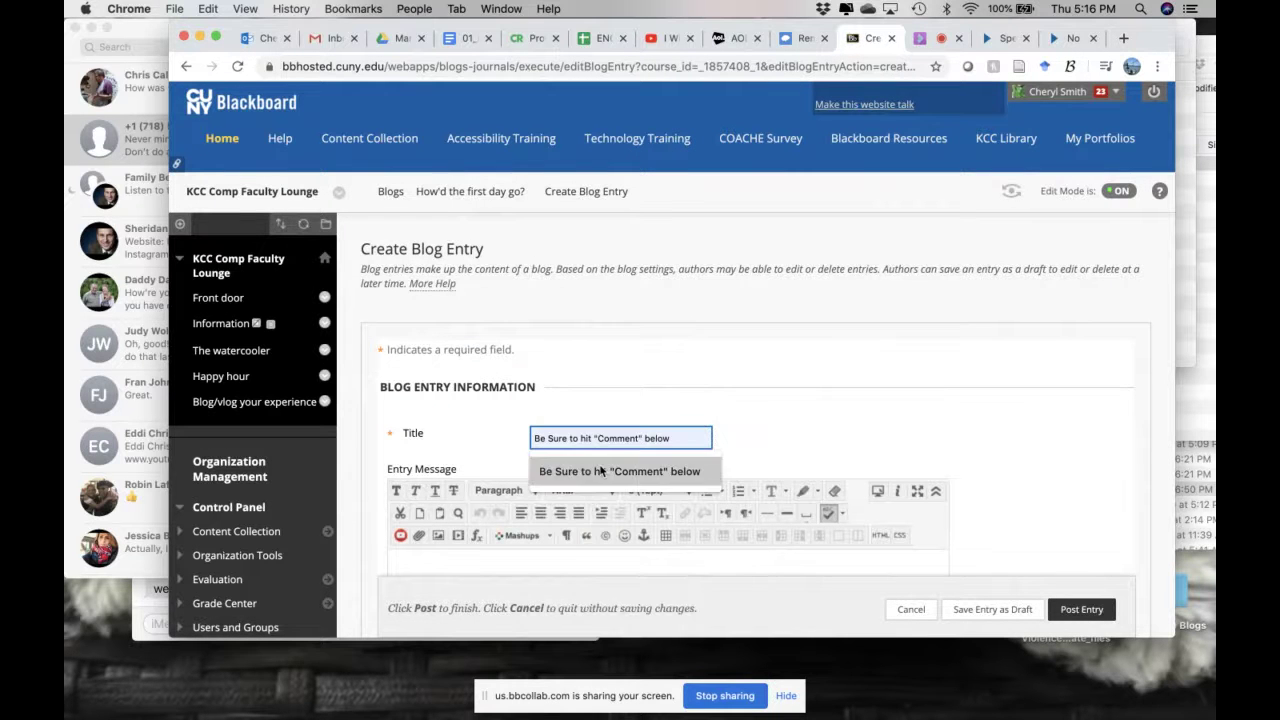
# Enter the entry message 'Be sure to hit "Comment" and not "Create Blog Entry" to respond.' and post the entry
pyautogui.click(604, 470)
pyautogui.scroll(-3, 763, 479)
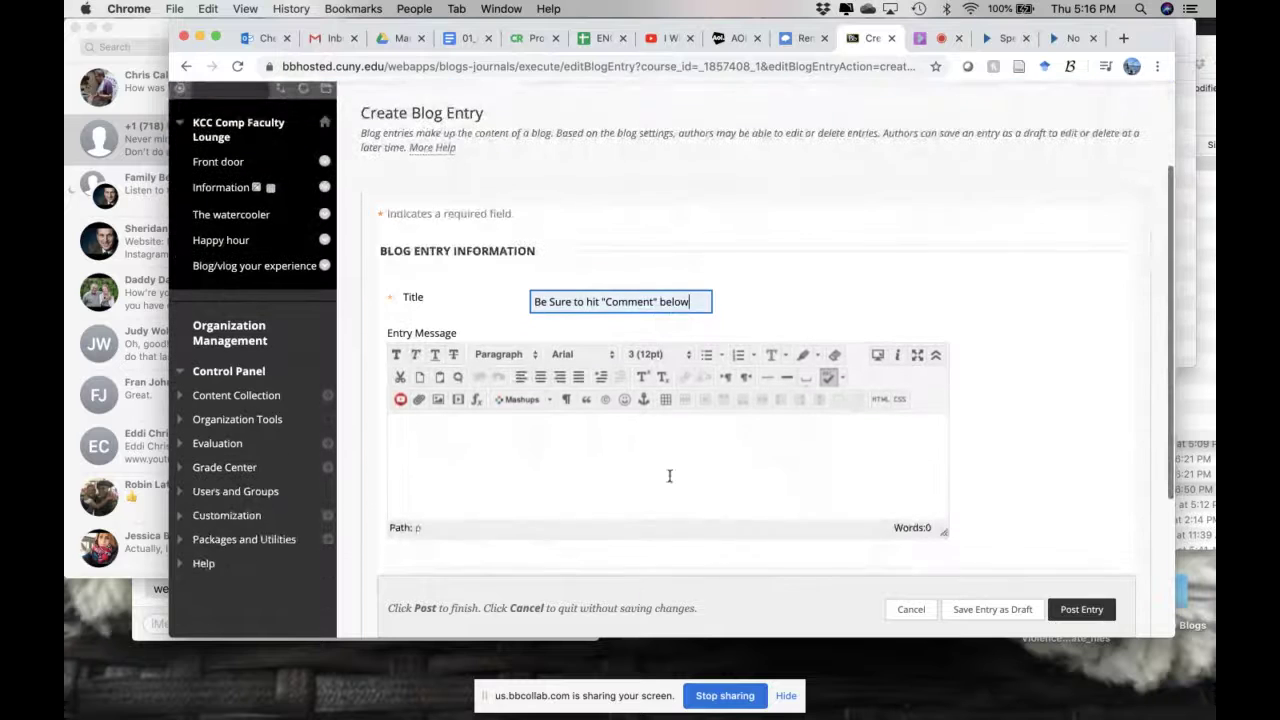
pyautogui.click(562, 440)
pyautogui.write('Be sure to hit "Comment" and not "Create Blog Entry" to respond.')
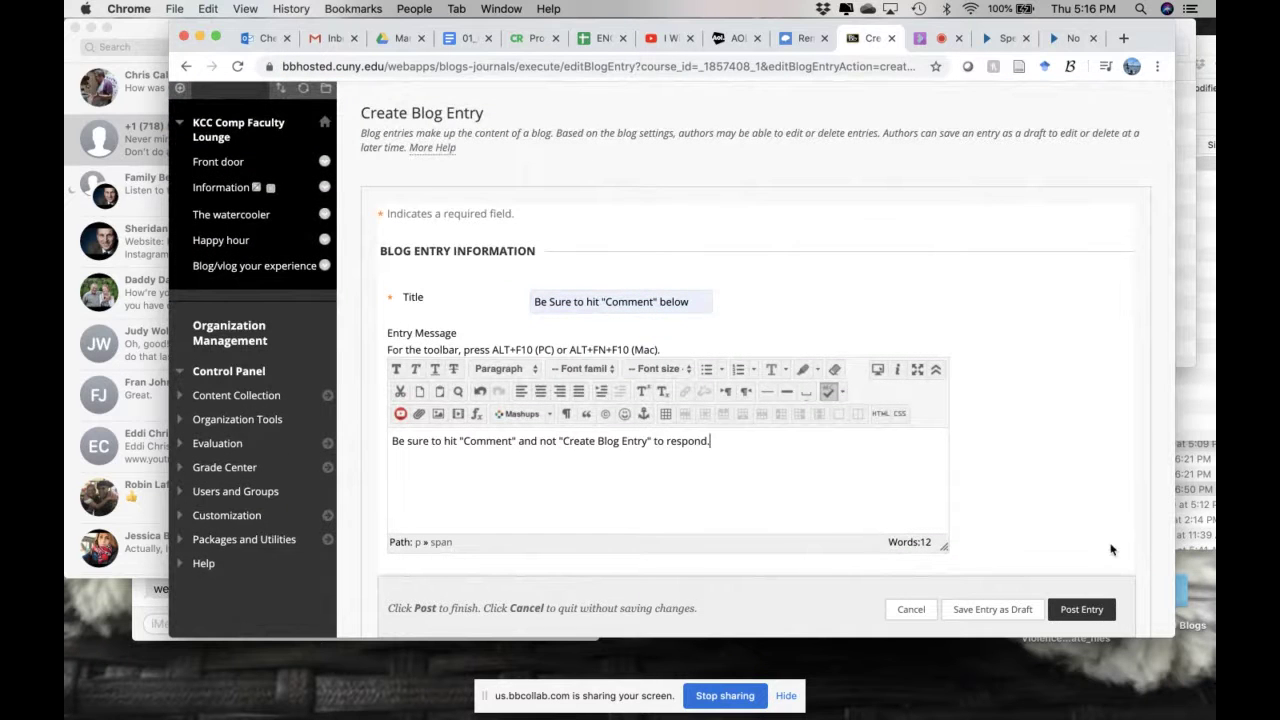
pyautogui.click(1078, 610)
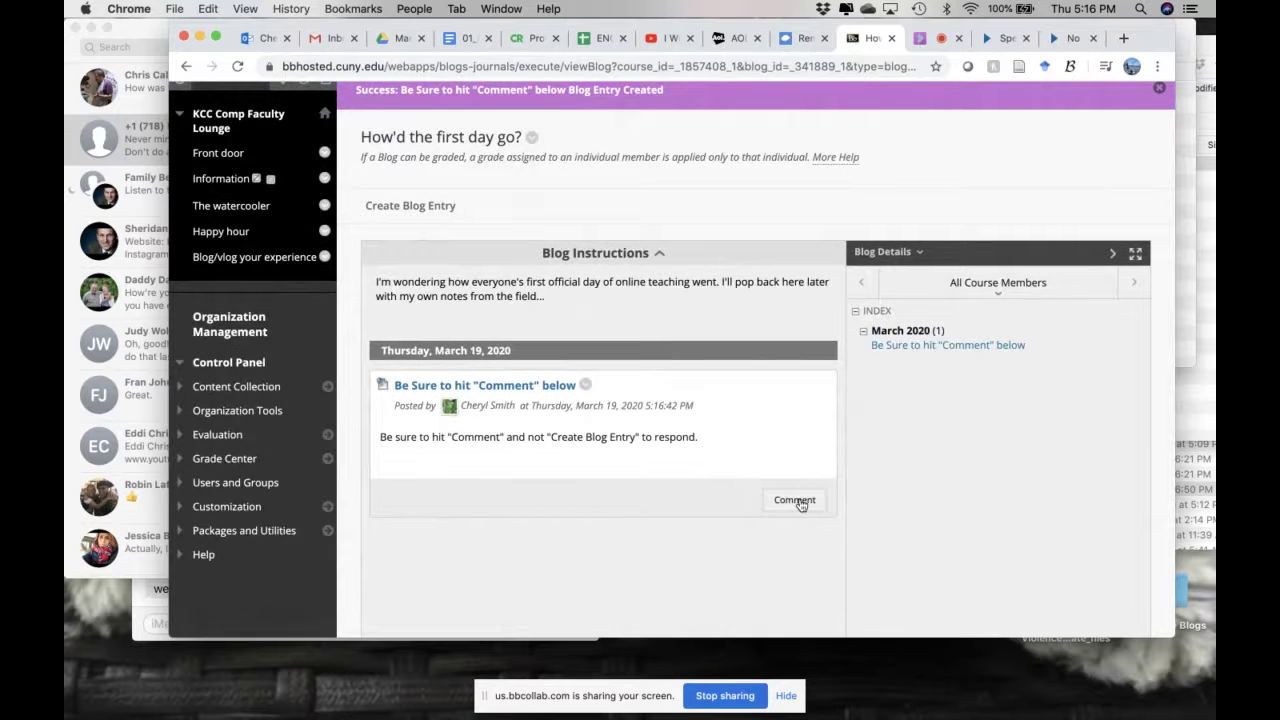
# Open the comment form under the newly posted entry and close it without adding a comment
pyautogui.click(796, 501)
pyautogui.click(763, 546)
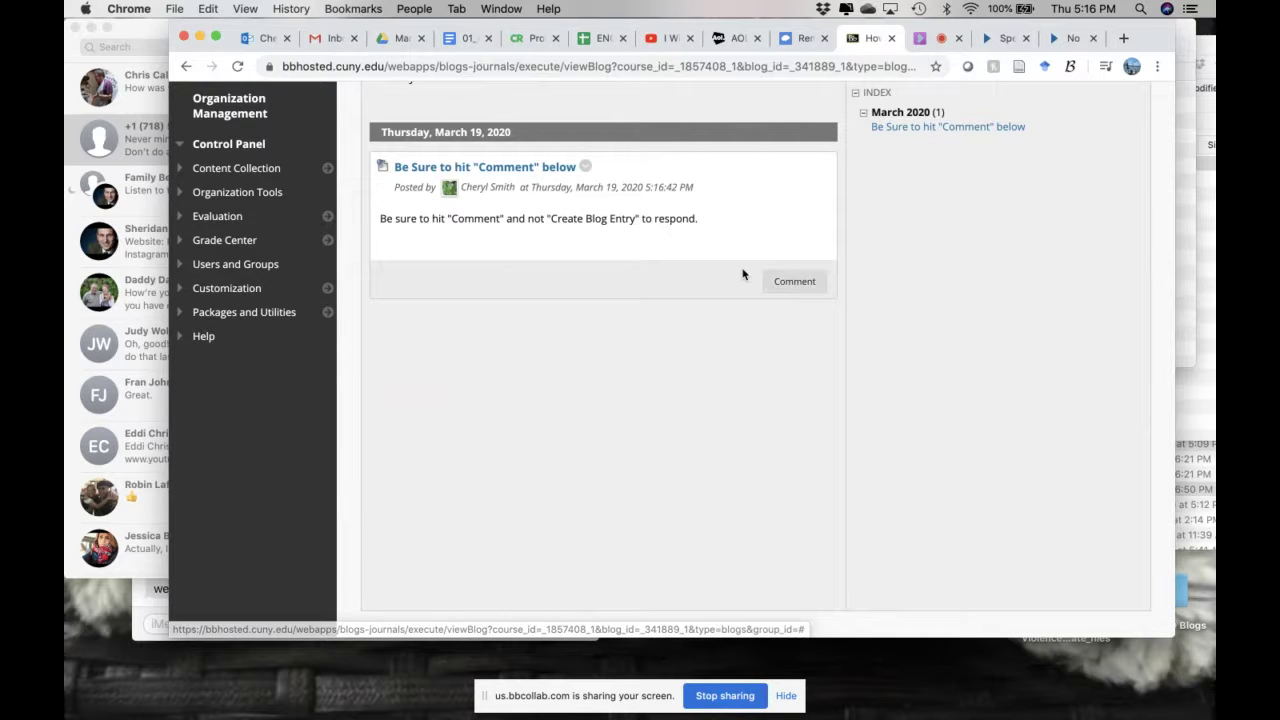
pyautogui.scroll(5, 743, 274)
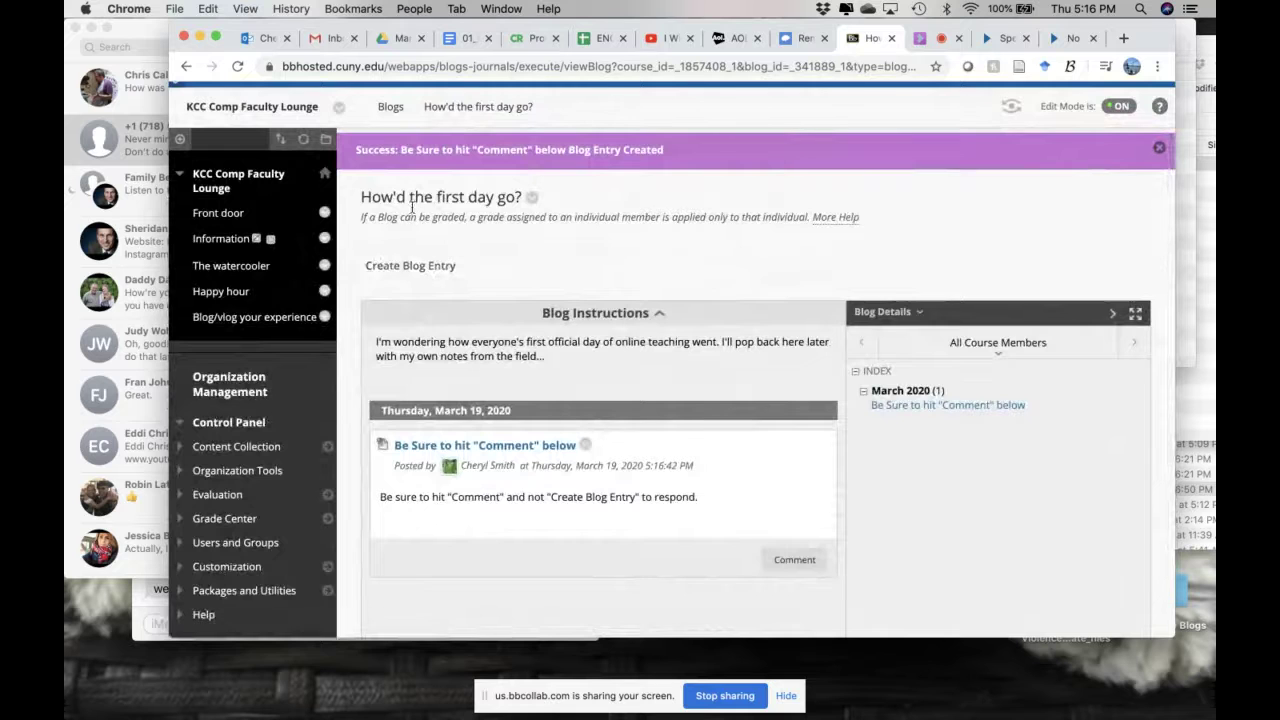
# Return to the Faculty Lounge blog list and start a new blog named "How to start a blog"
pyautogui.click(250, 316)
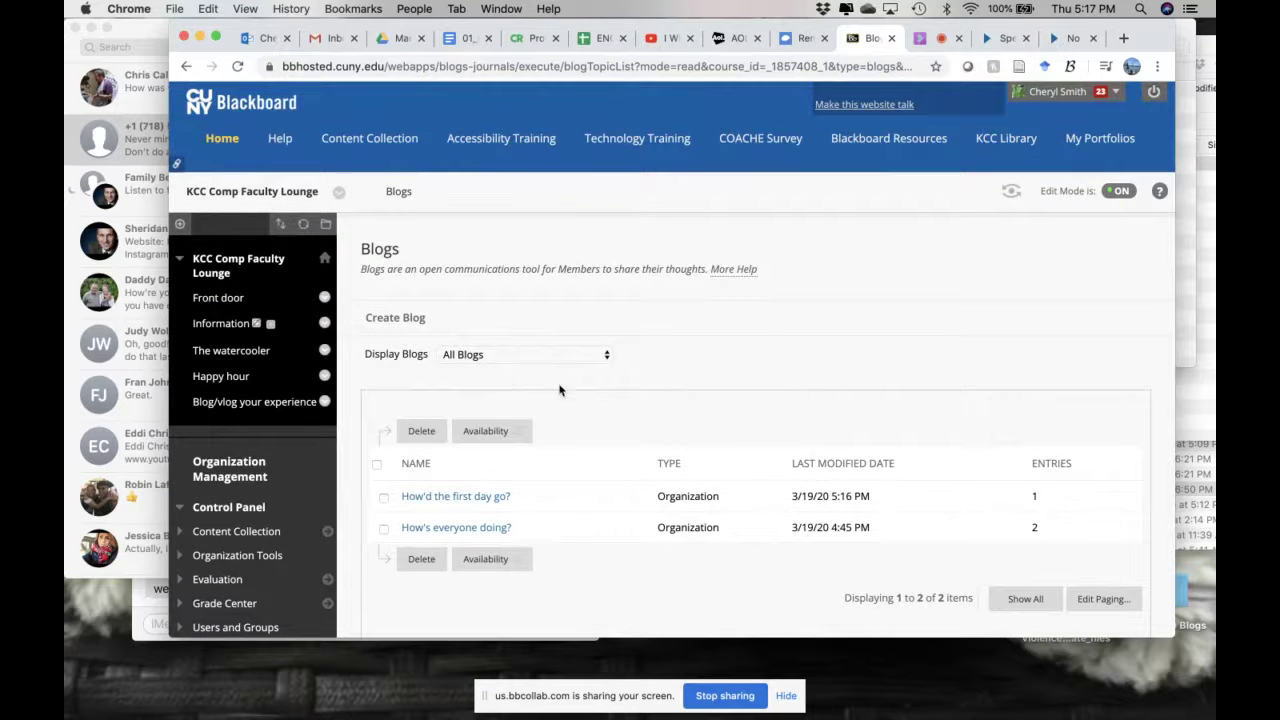
pyautogui.click(395, 318)
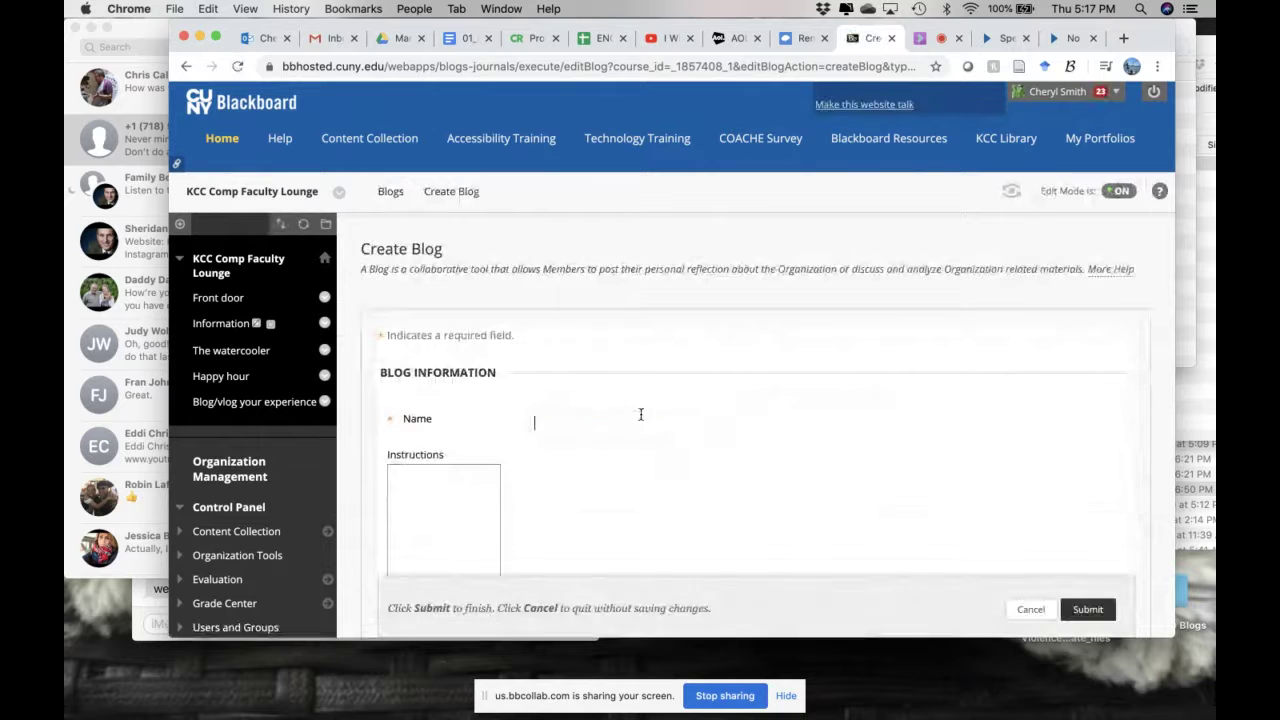
pyautogui.click(556, 424)
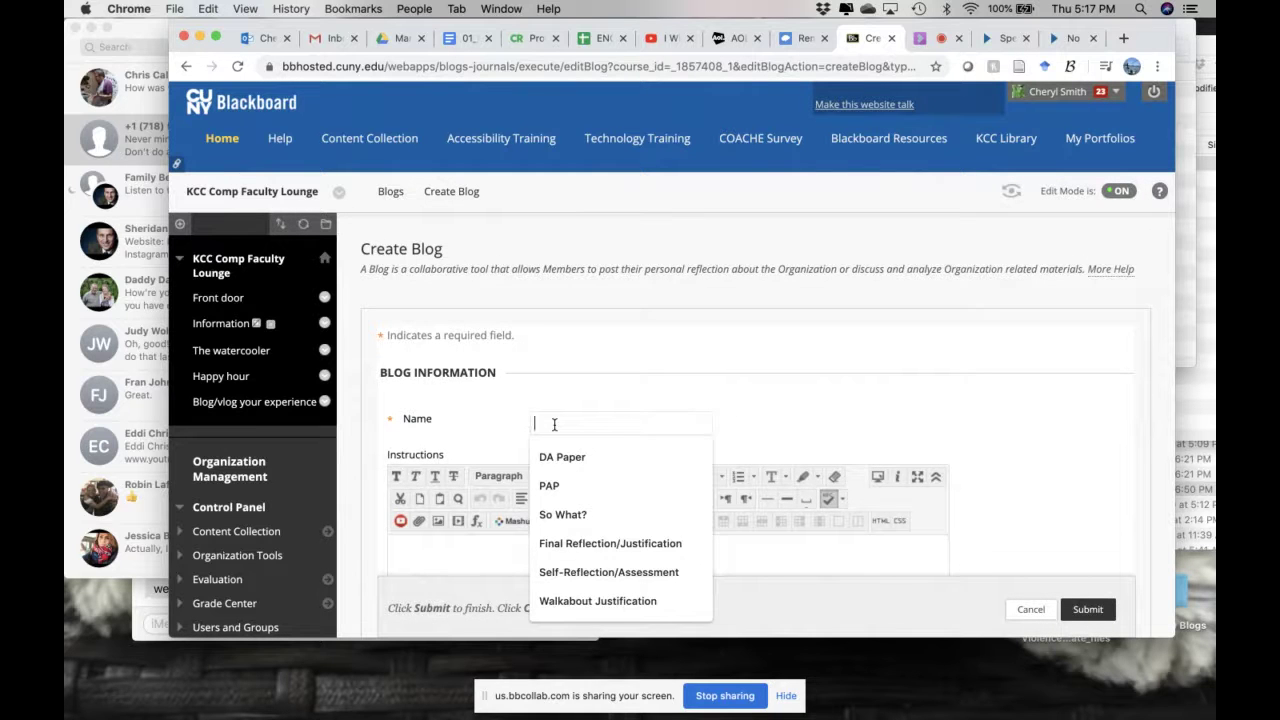
pyautogui.write('how')
pyautogui.click(612, 458)
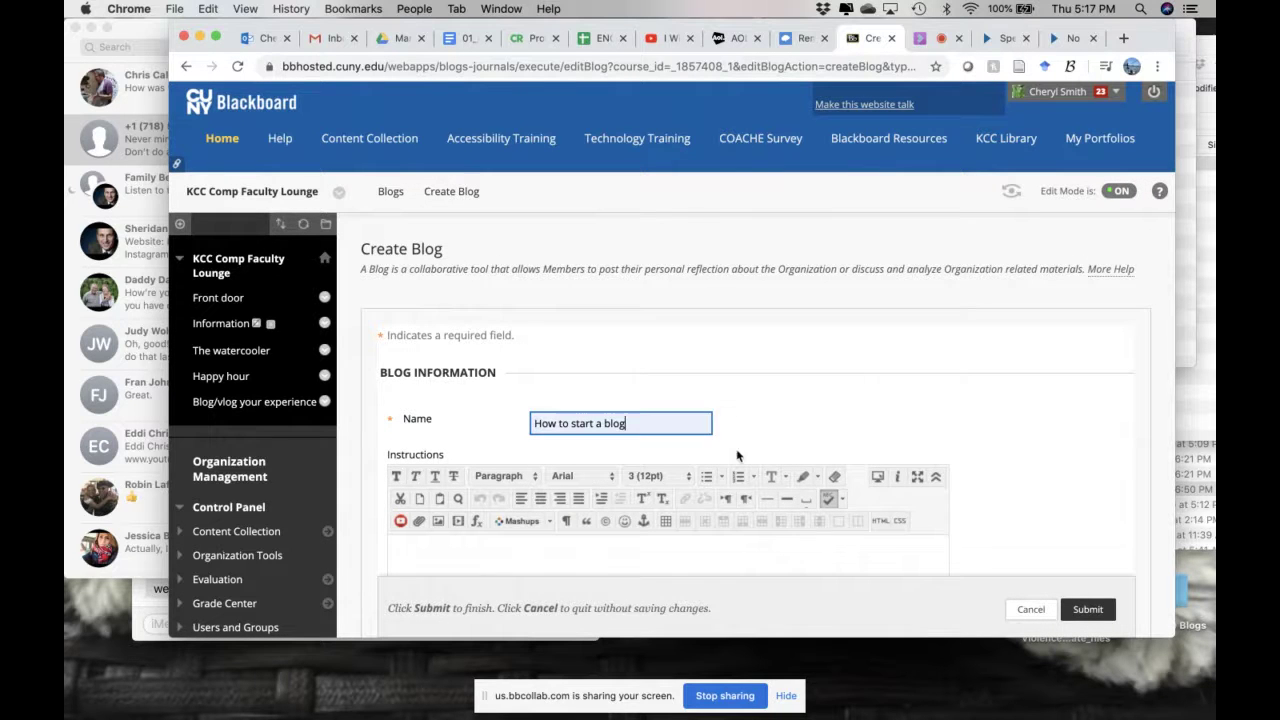
# Enter "Please watch the video." as the new blog's instructions
pyautogui.click(534, 551)
pyautogui.scroll(-3, 832, 375)
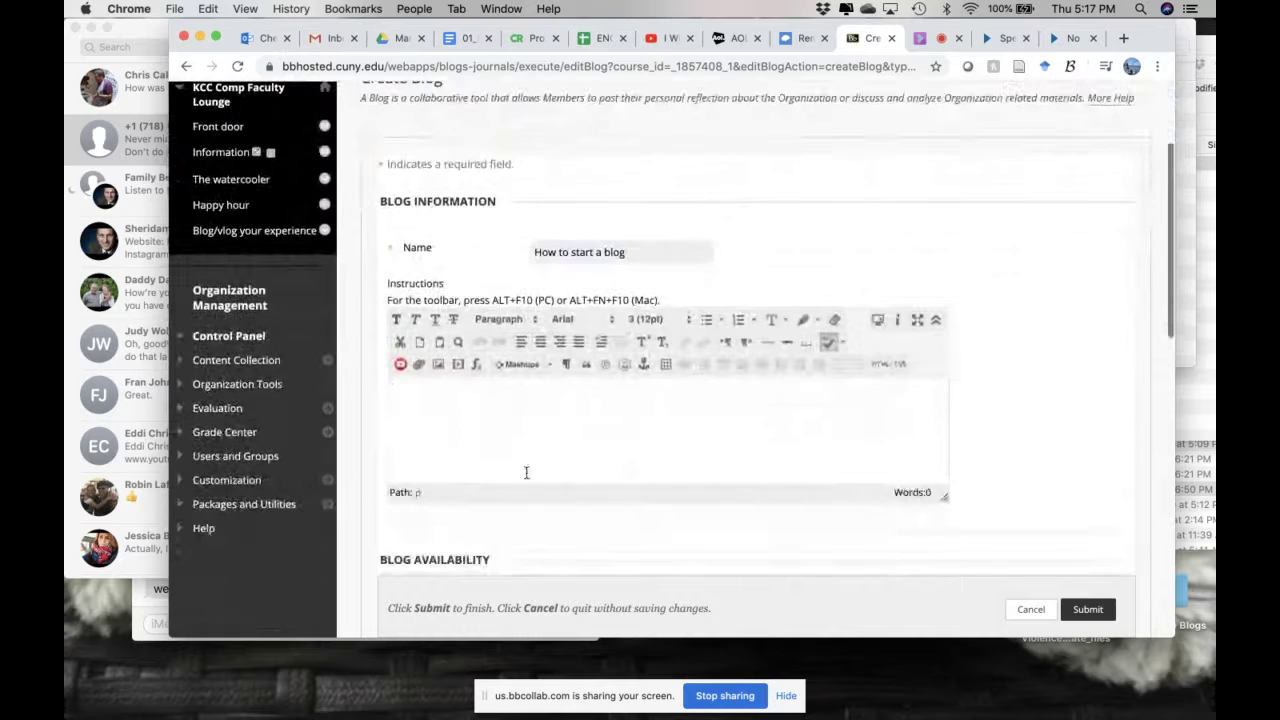
pyautogui.write('Ple')
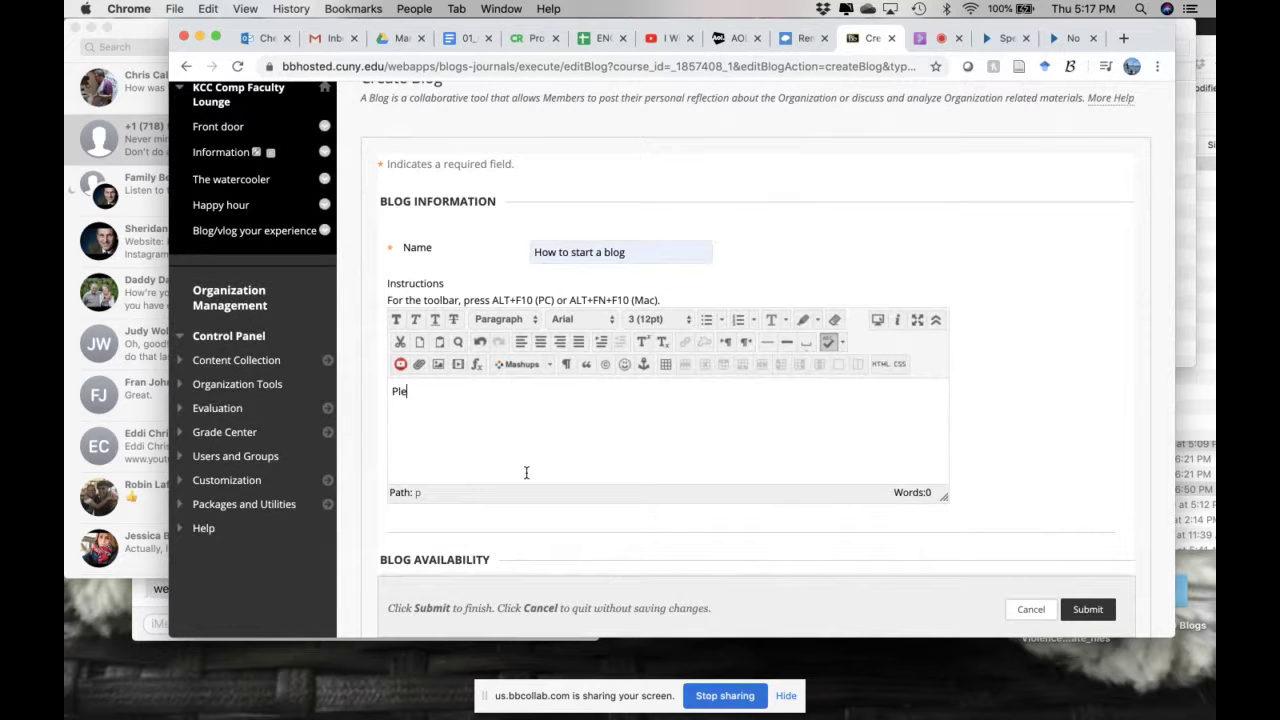
pyautogui.write('ase watch the video.')
# Limit the blog's availability to display after 03/19/2020 05:17 PM, leaving the Display Until restriction off
pyautogui.scroll(-4, 552, 479)
pyautogui.scroll(-8, 1027, 460)
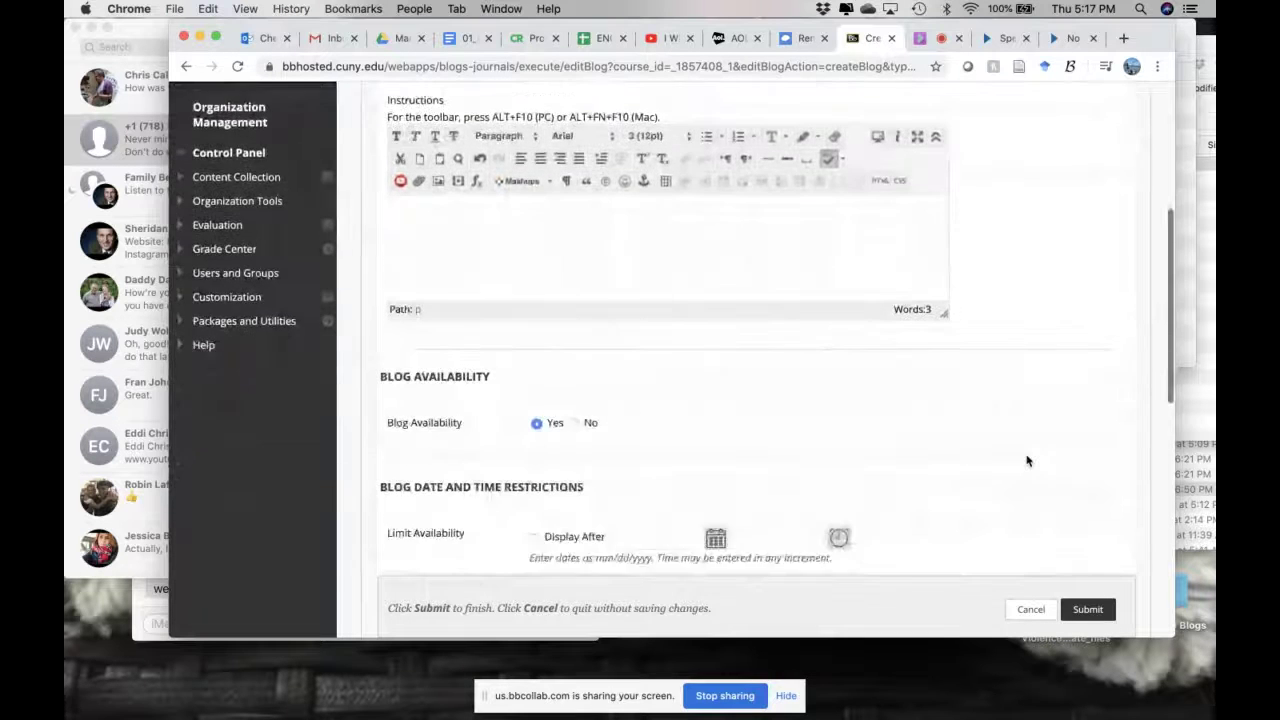
pyautogui.scroll(-1, 1027, 460)
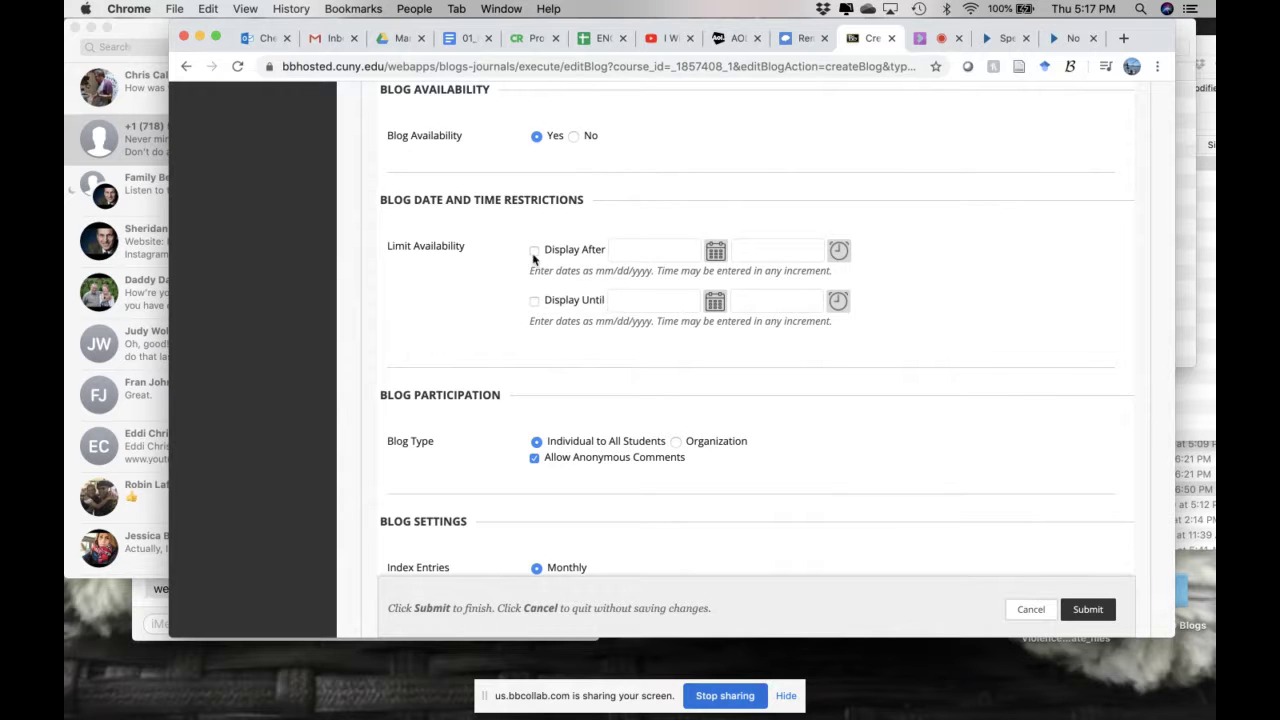
pyautogui.click(535, 251)
pyautogui.click(533, 302)
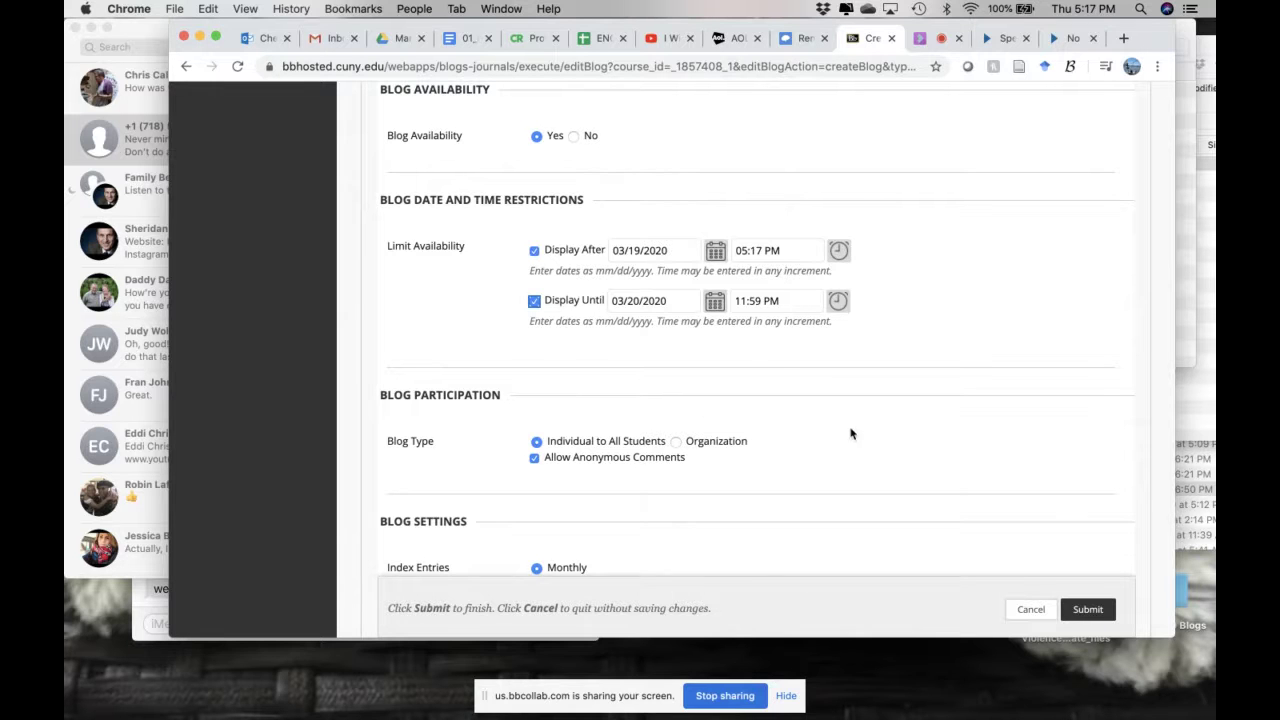
pyautogui.click(533, 301)
# Set the blog type to Organization, disallow anonymous entries and comments, and submit the new blog
pyautogui.scroll(-3, 938, 498)
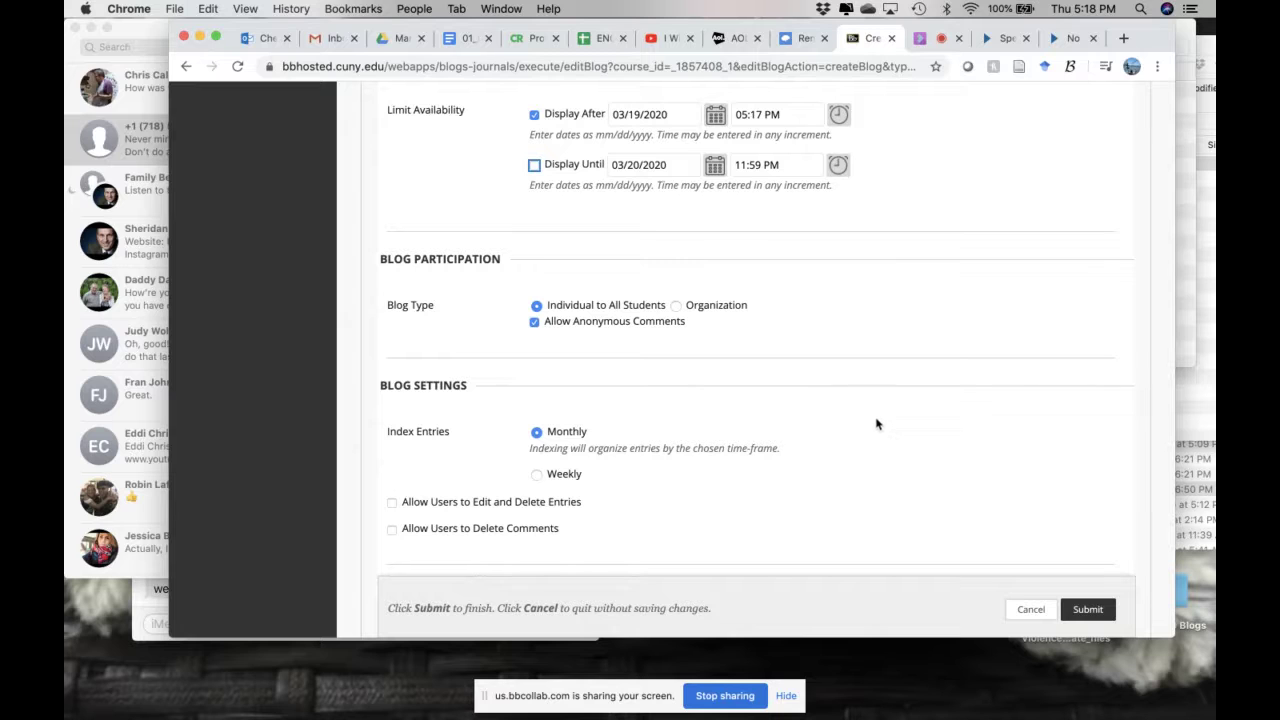
pyautogui.click(677, 308)
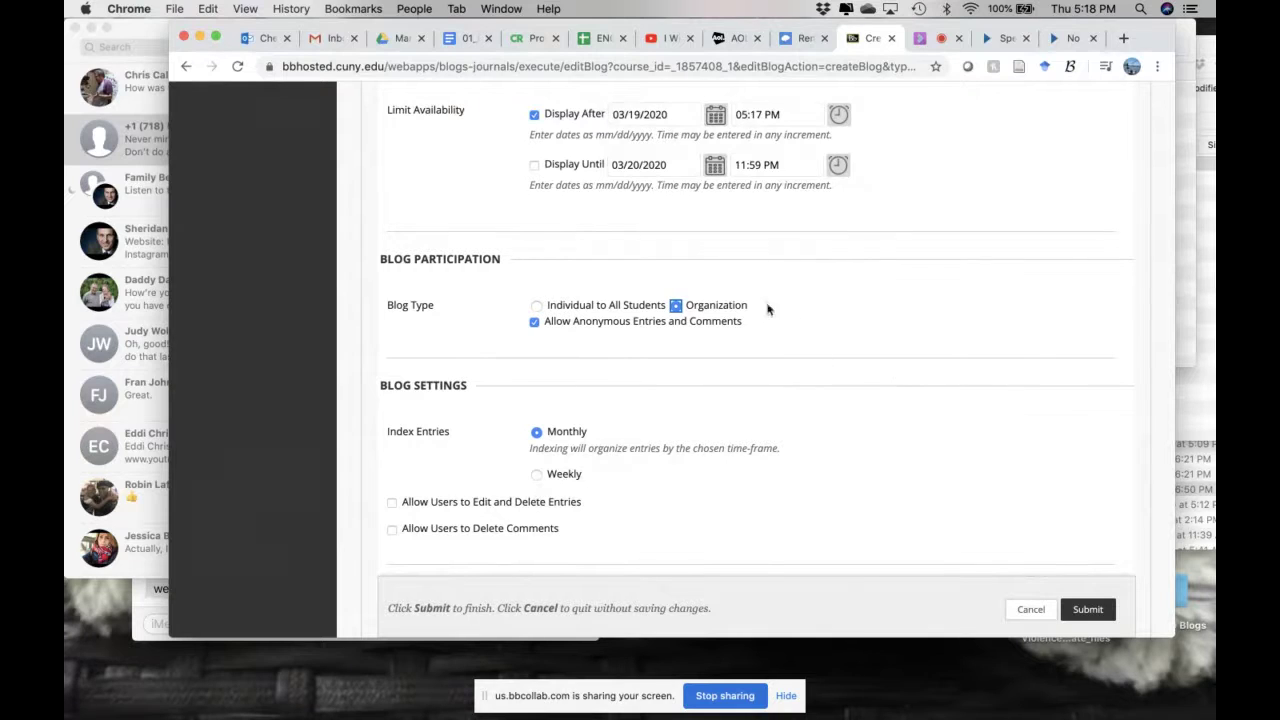
pyautogui.click(534, 322)
pyautogui.click(1088, 609)
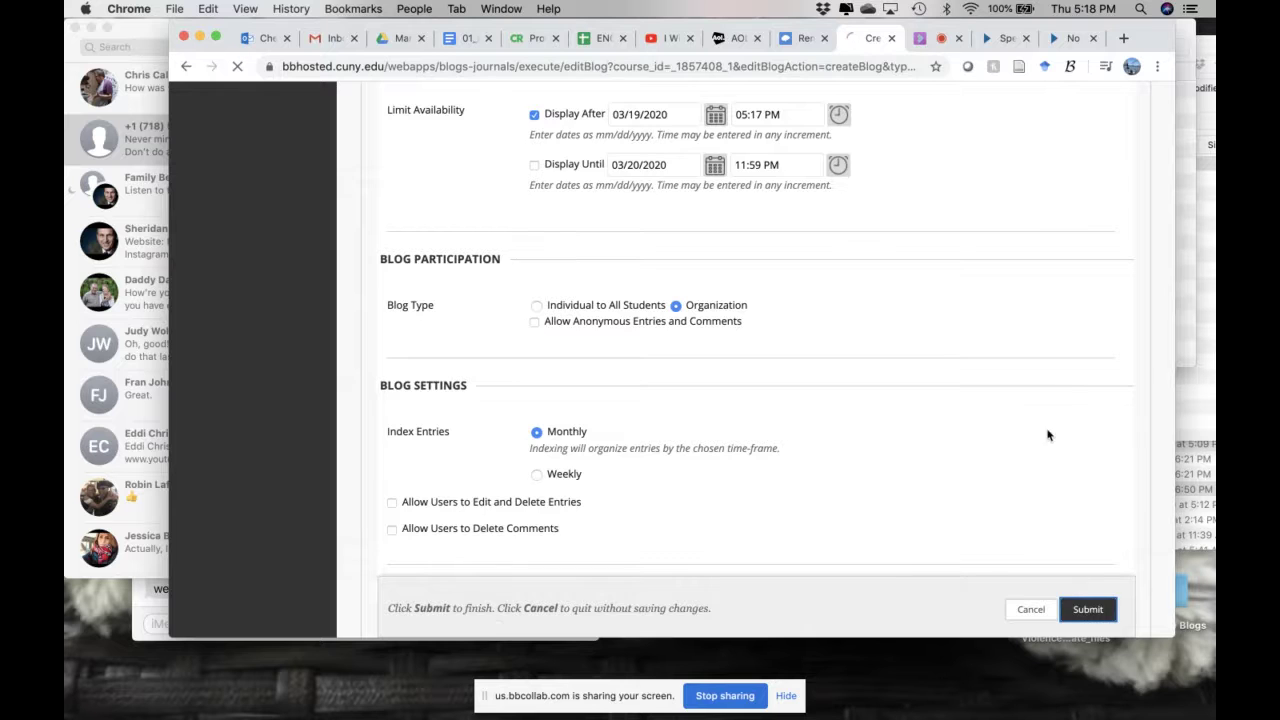
# Open the "How to start a blog" blog from the blog list and look over its page
pyautogui.scroll(-2, 780, 410)
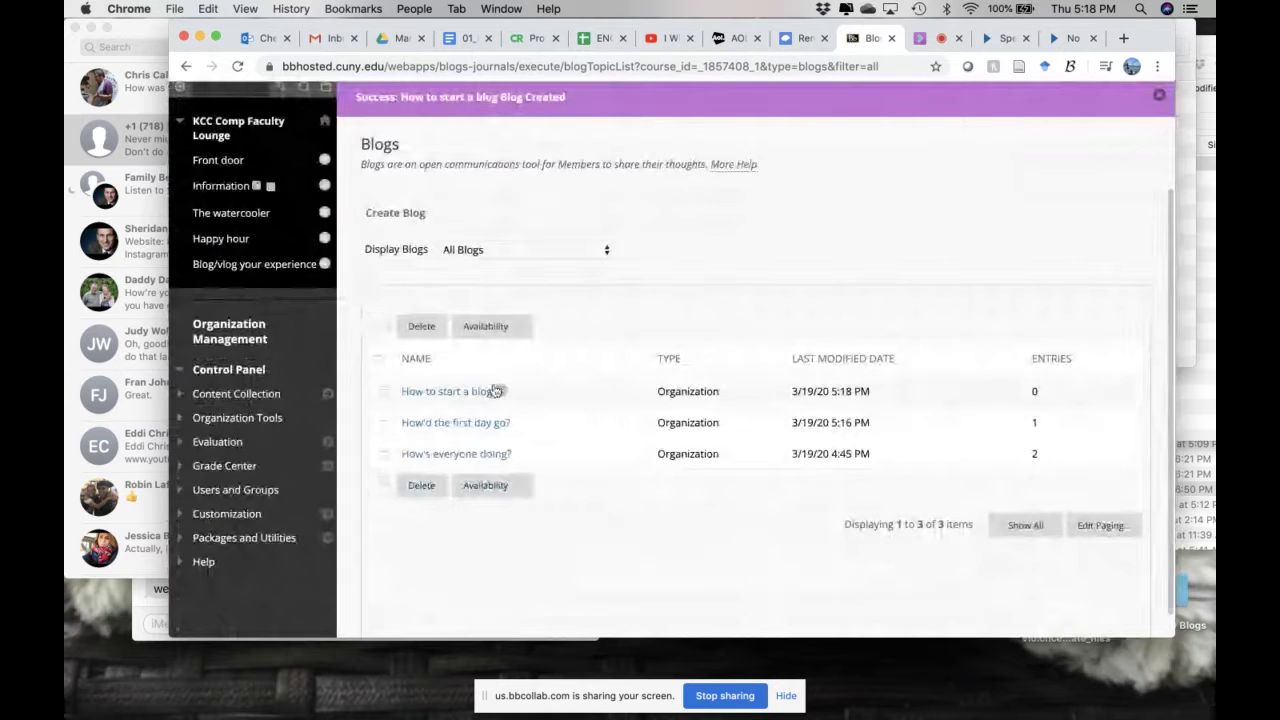
pyautogui.click(440, 391)
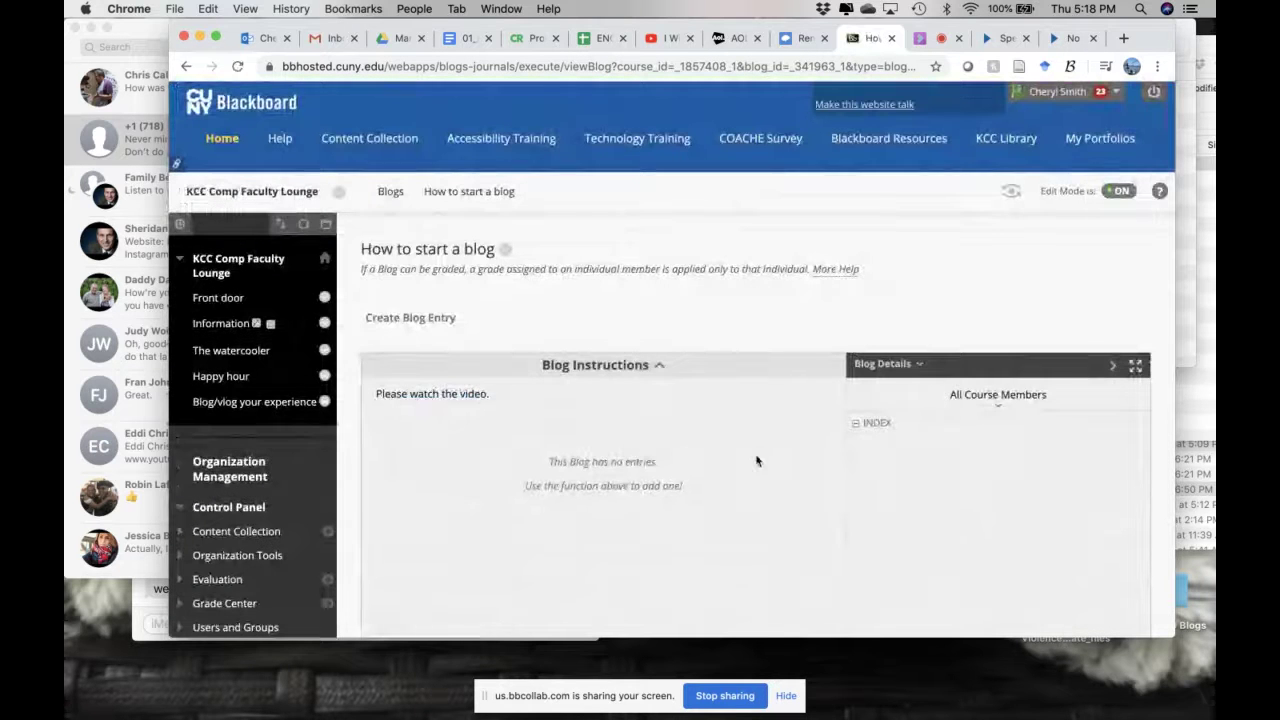
pyautogui.scroll(-5, 650, 441)
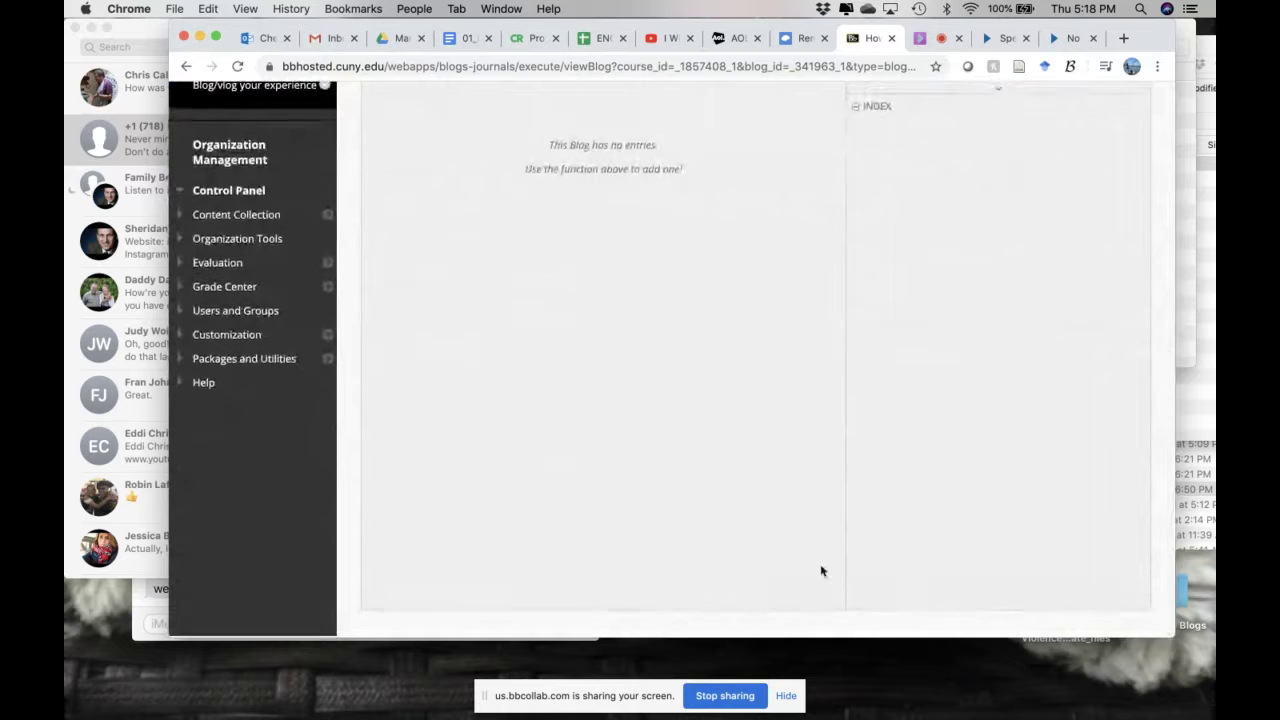
pyautogui.scroll(4, 698, 396)
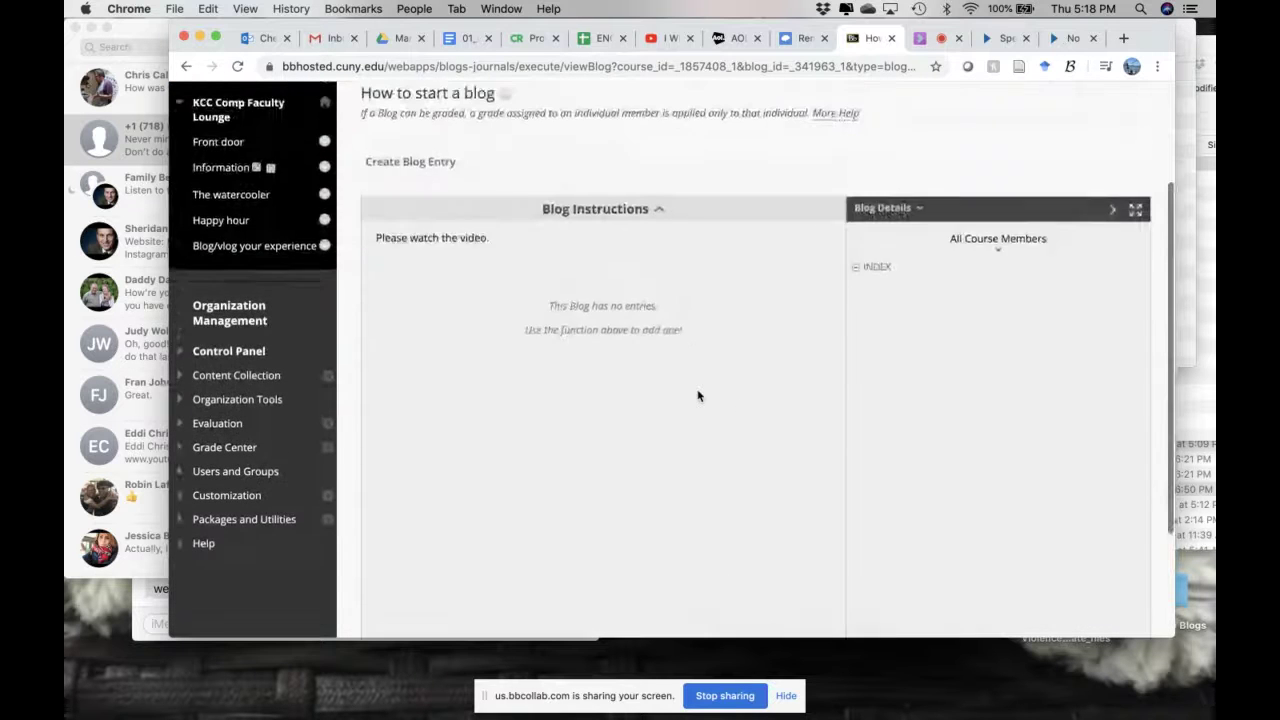
# Start a new entry in the "How to start a blog" blog titled 'Be Sure to hit "Comment" below'
pyautogui.click(395, 201)
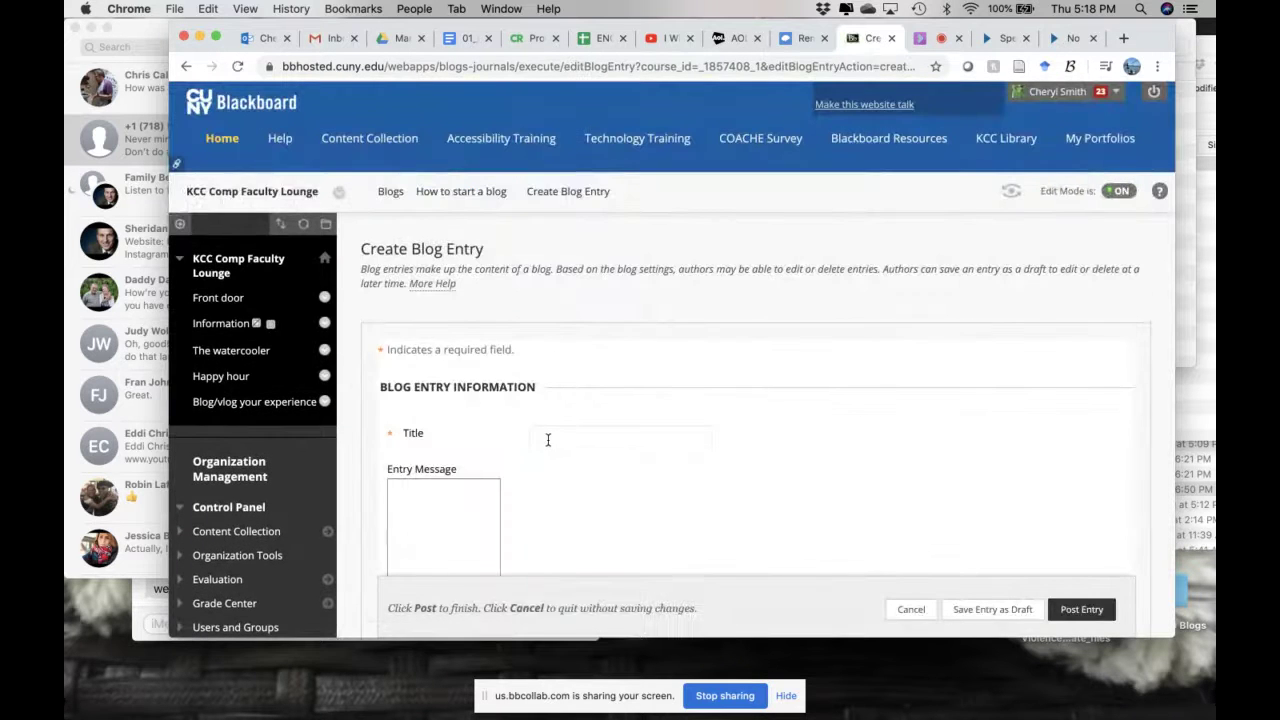
pyautogui.click(548, 439)
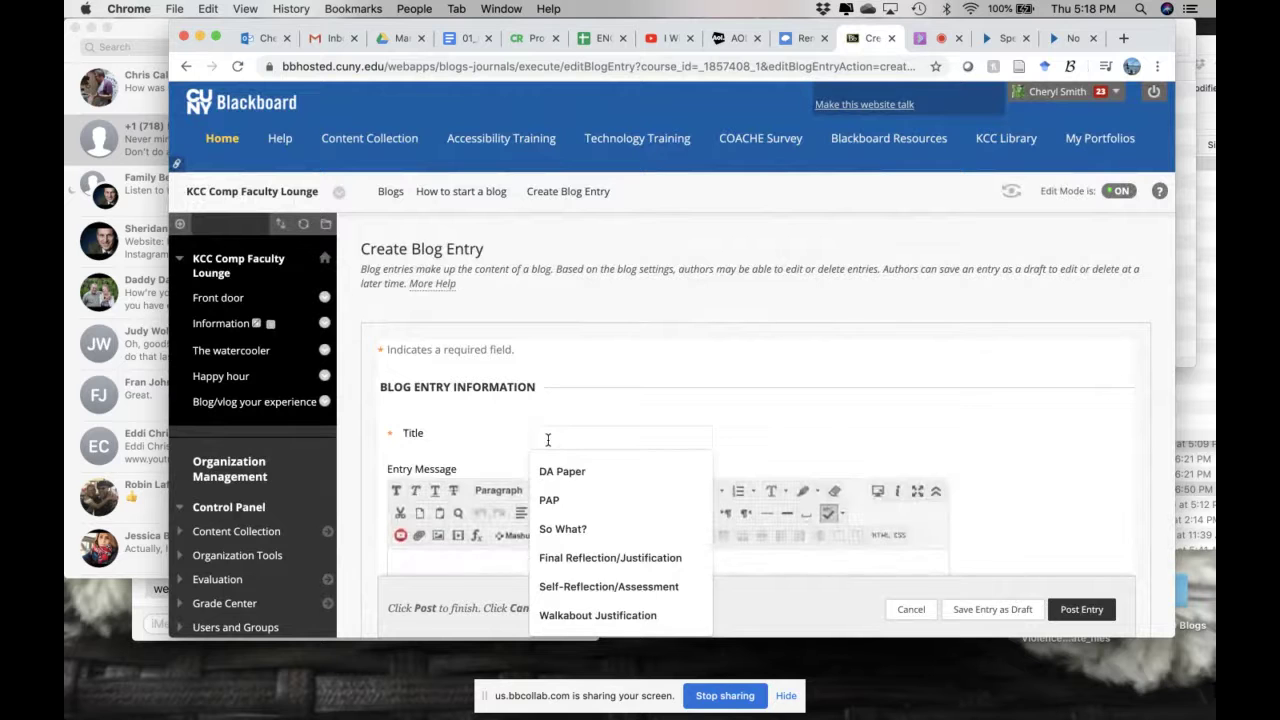
pyautogui.write('Be')
pyautogui.click(560, 472)
# Write 'Be sure to hit "Comment" and not "Create Blog Entry" to respond.' as the message and post the entry in "How to start a blog"
pyautogui.scroll(-5, 938, 414)
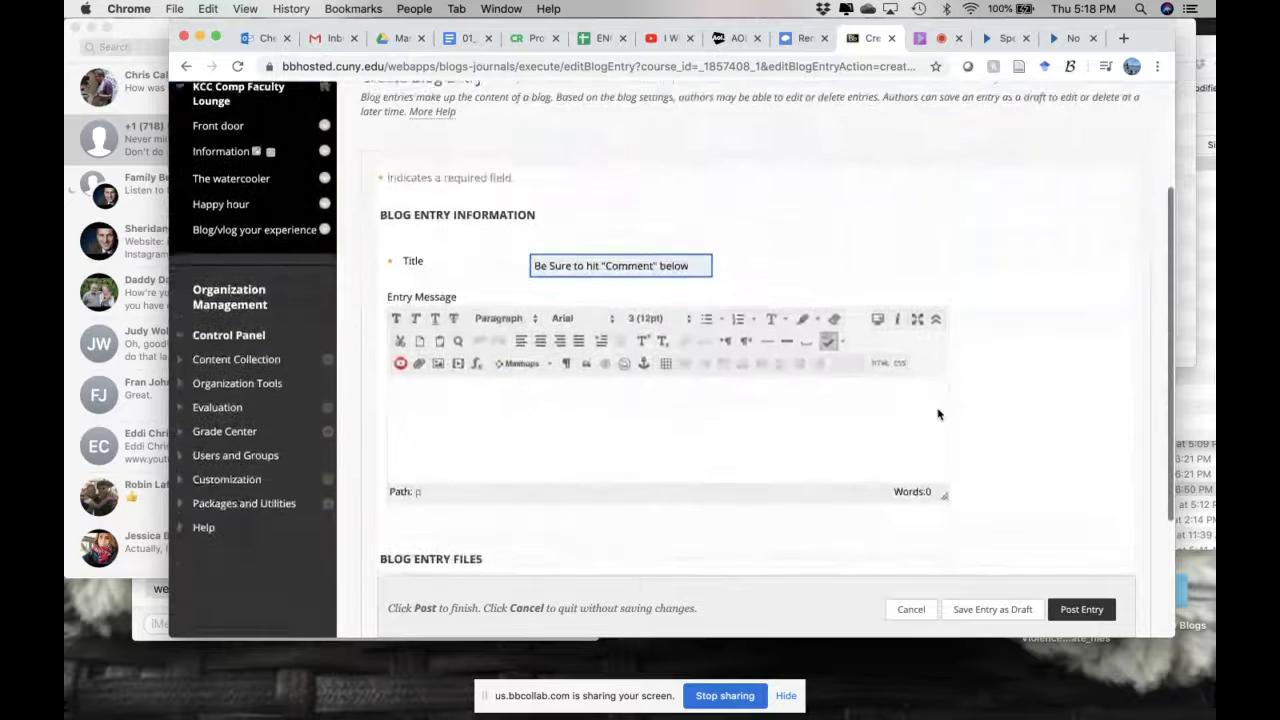
pyautogui.click(463, 369)
pyautogui.write('Be sure to hit "Comment" and not "Create Blog Entry" to respond.')
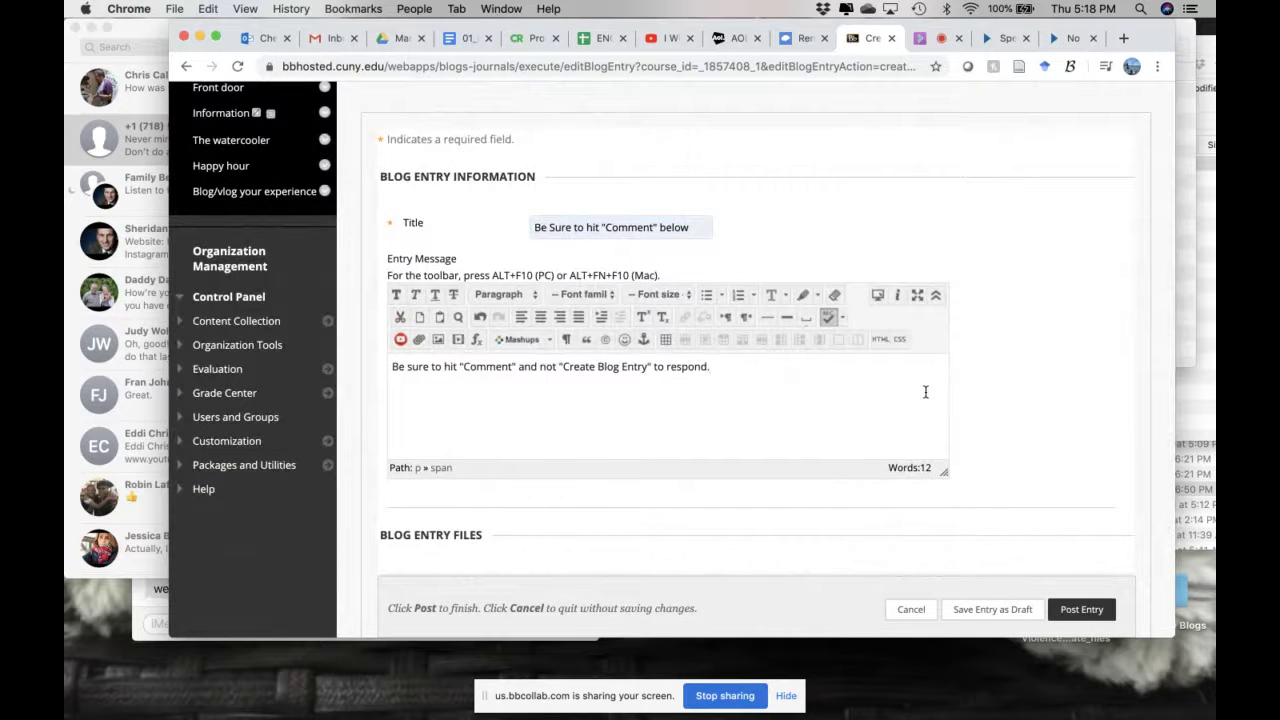
pyautogui.scroll(-3, 933, 391)
pyautogui.scroll(-3, 1110, 540)
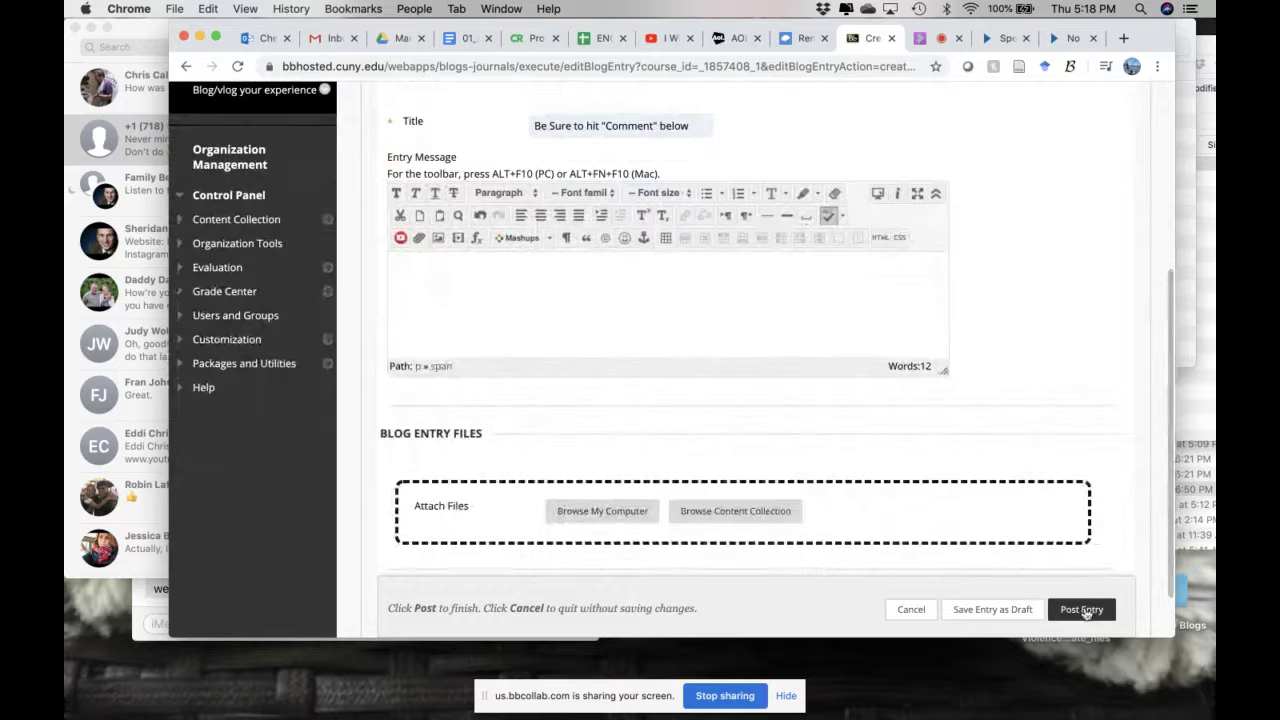
pyautogui.click(1081, 606)
# Check the posted entry in "How to start a blog", then return to the list of Faculty Lounge blogs
pyautogui.scroll(-3, 937, 551)
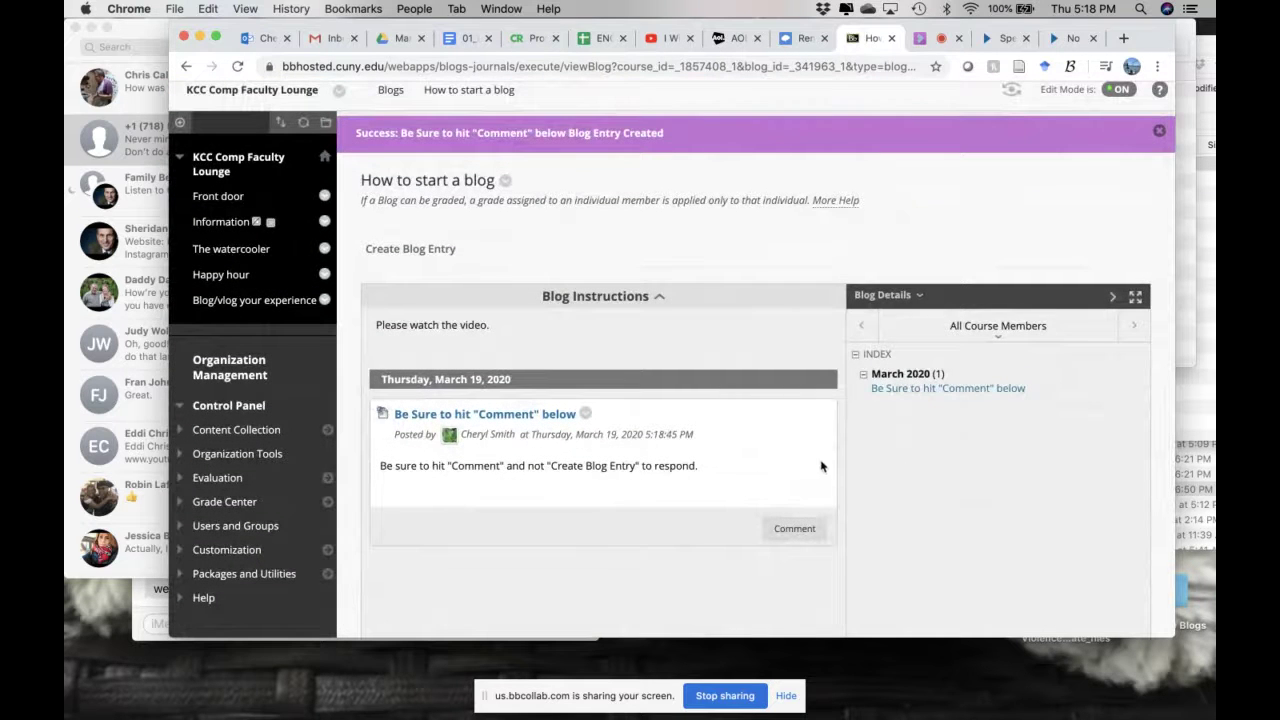
pyautogui.click(290, 300)
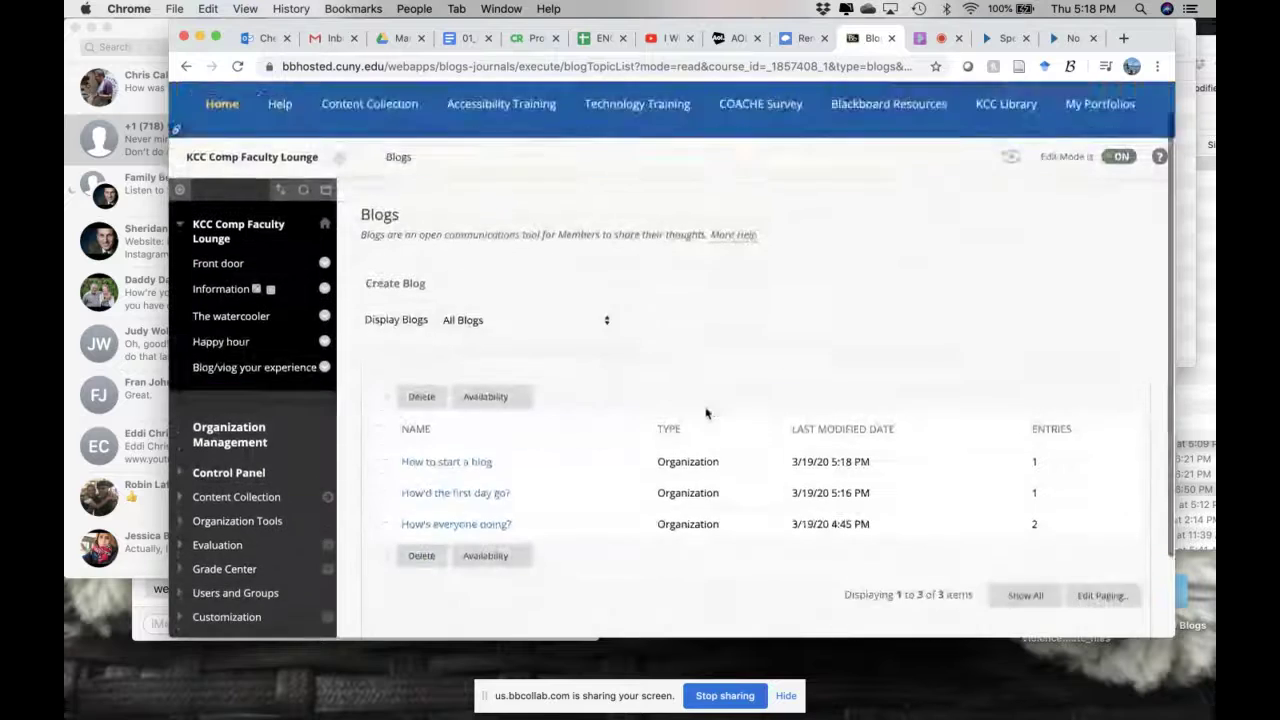
pyautogui.scroll(-2, 981, 407)
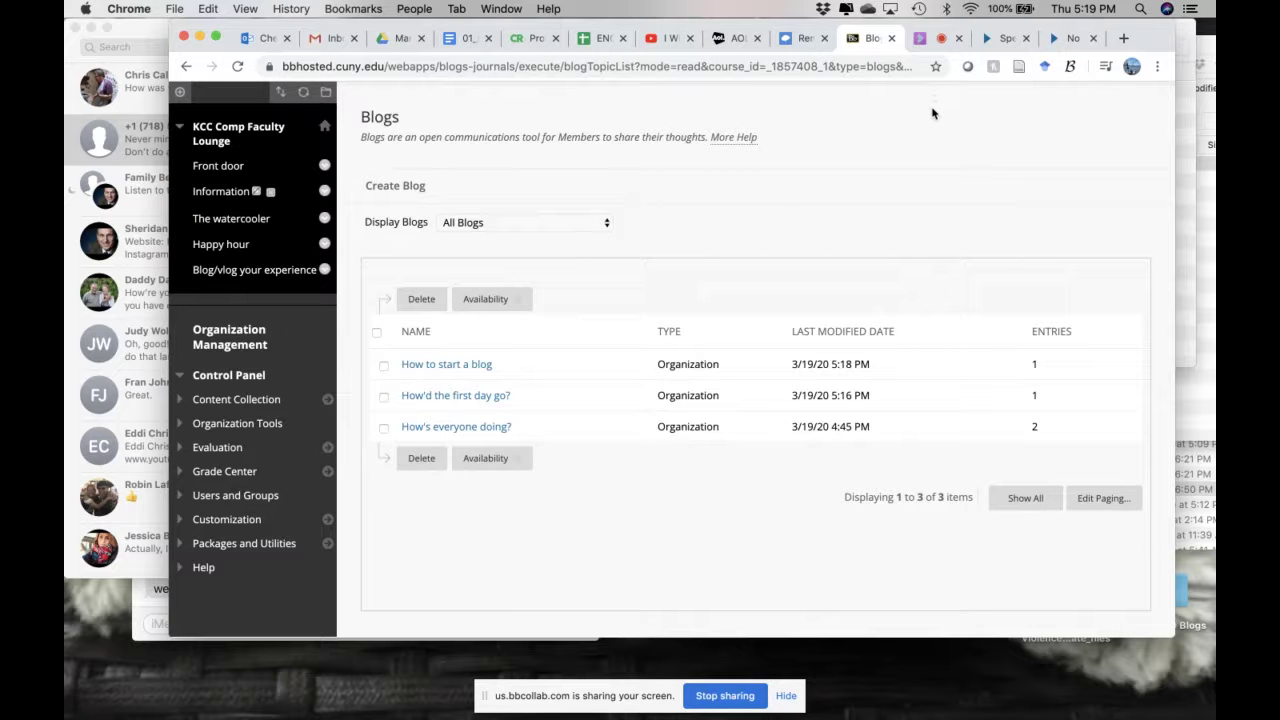
# Switch to the Blackboard Collaborate session and open its session menu
pyautogui.click(920, 38)
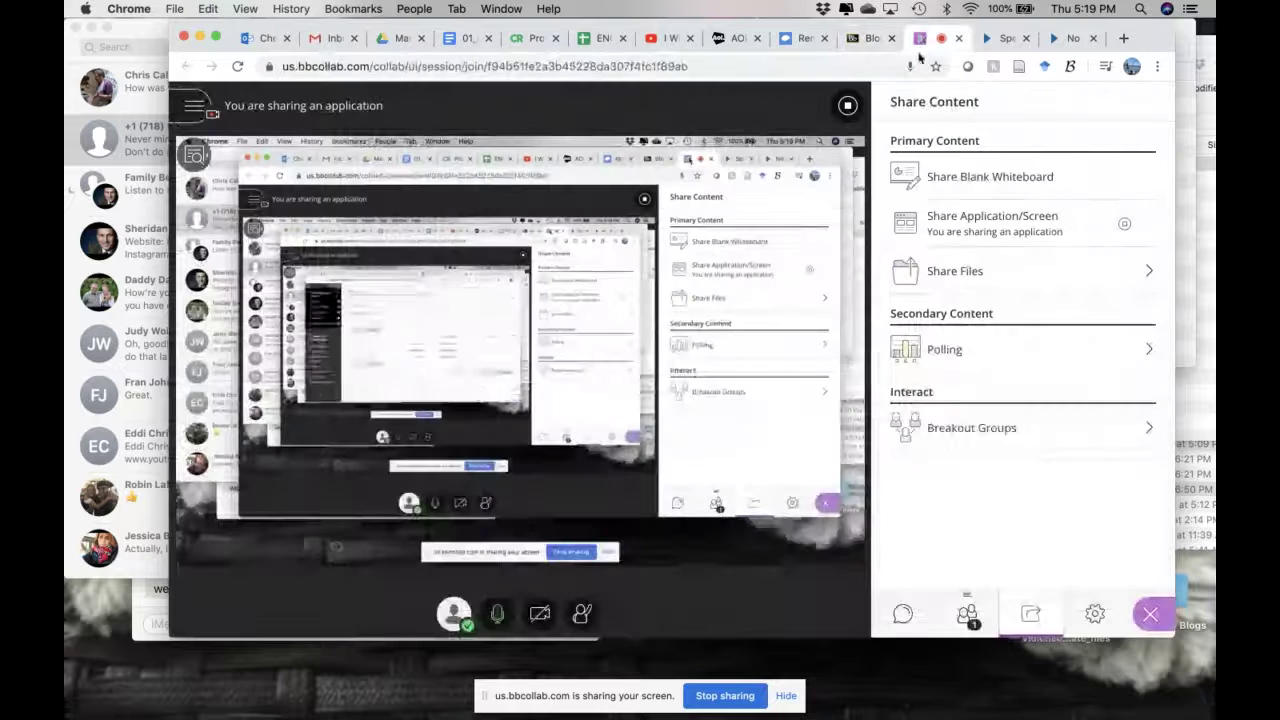
pyautogui.click(195, 108)
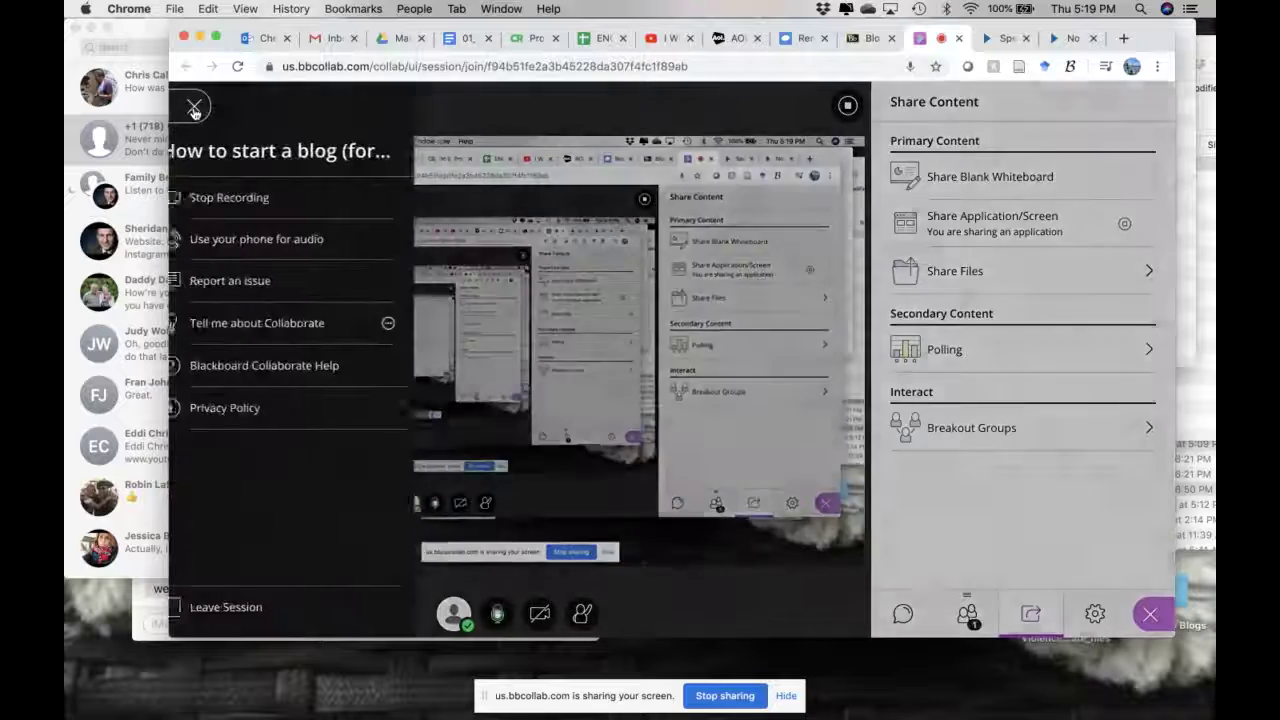